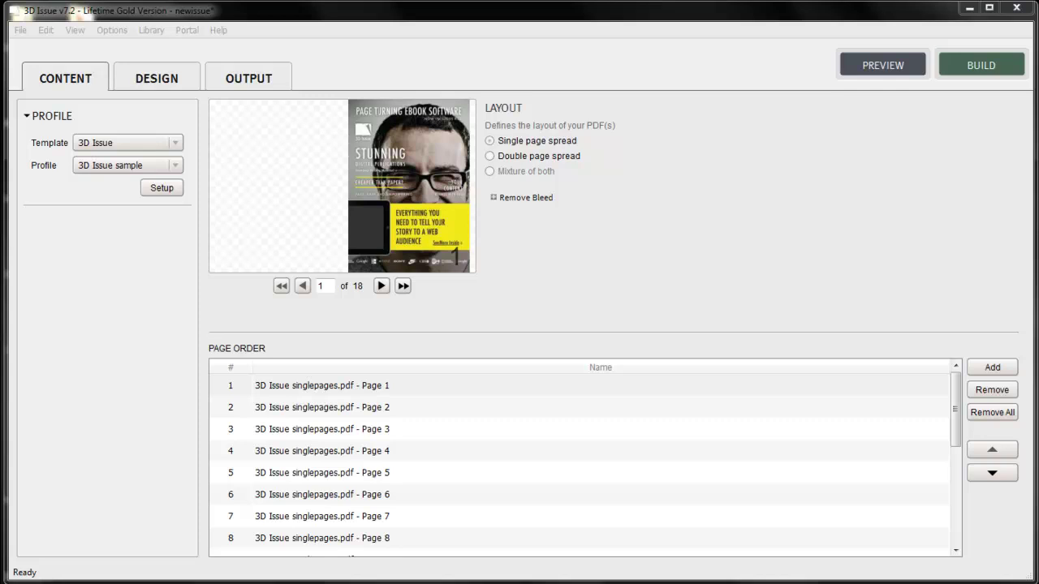
Switch to the DESIGN workspace to show page 14 in the large preview.
click(177, 81)
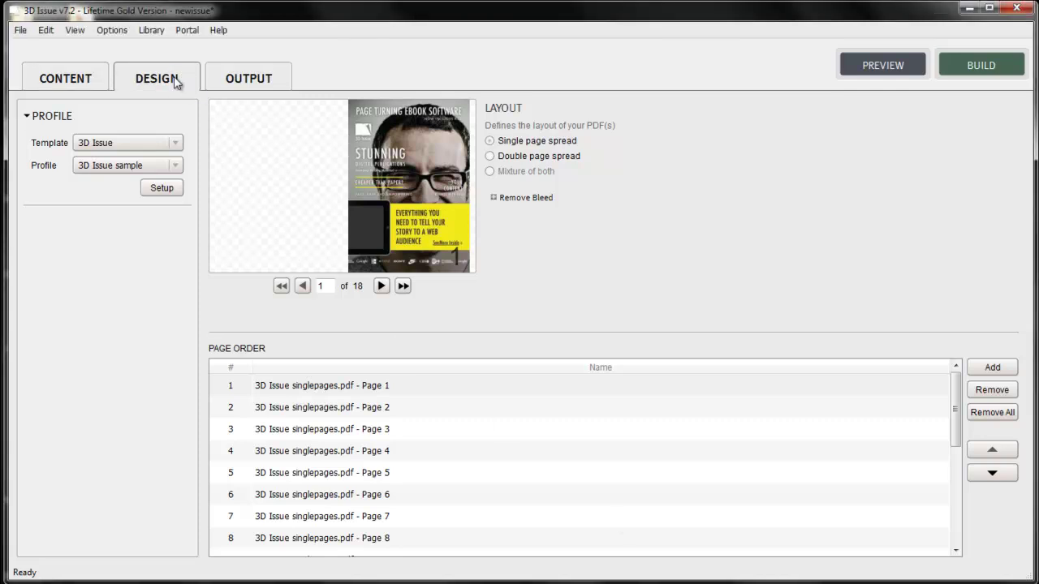
Expand the PLUGINS panel to list Facebook, Google+, Instagram, RSS, Twitter and YouTube.
click(65, 261)
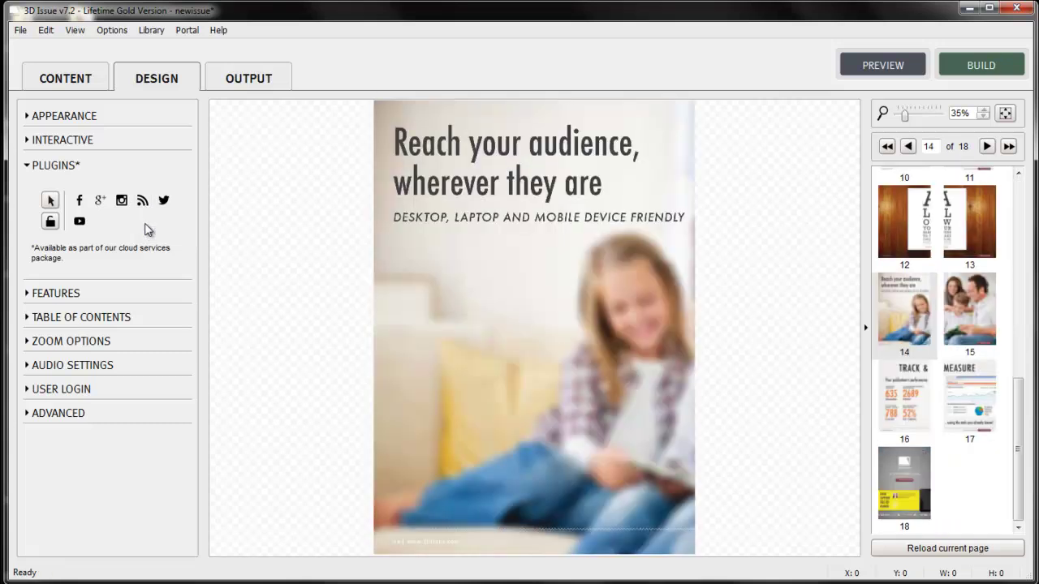
Draw a Facebook plugin box at page 14's bottom-right linked to the '3dissue' Facebook page.
click(80, 207)
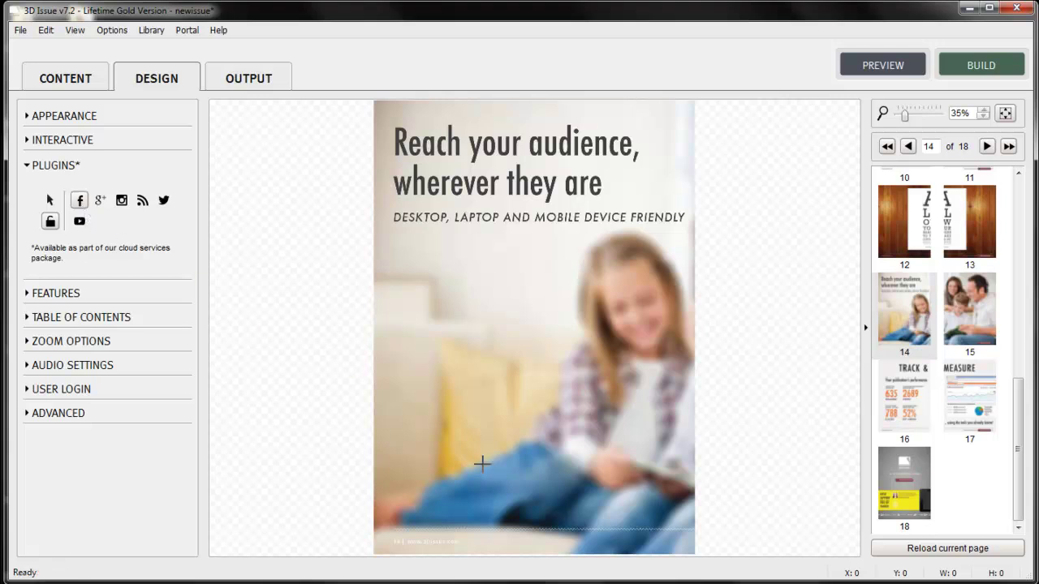
drag(658, 498, 690, 524)
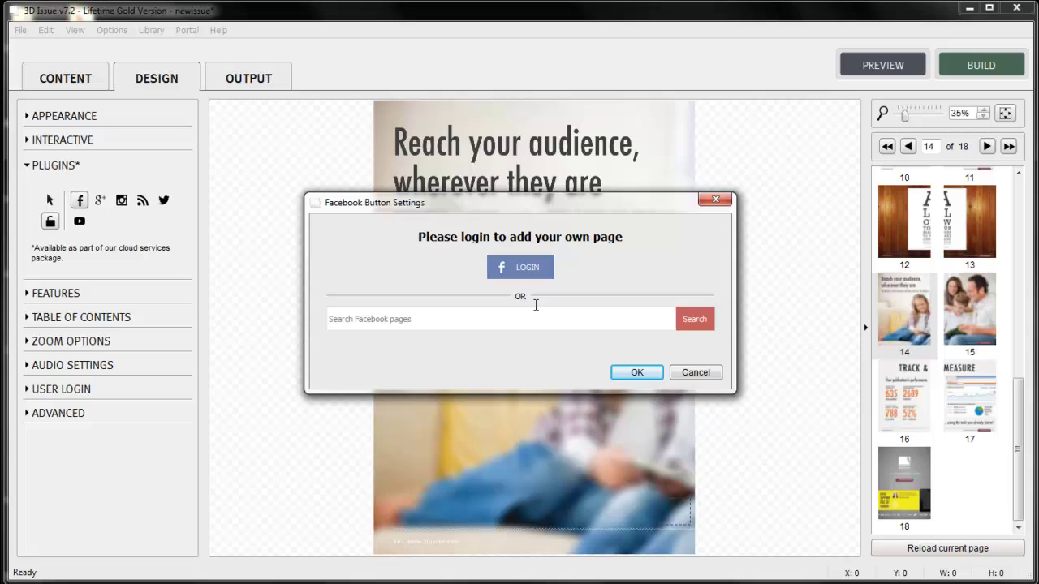
click(531, 316)
text(3d)
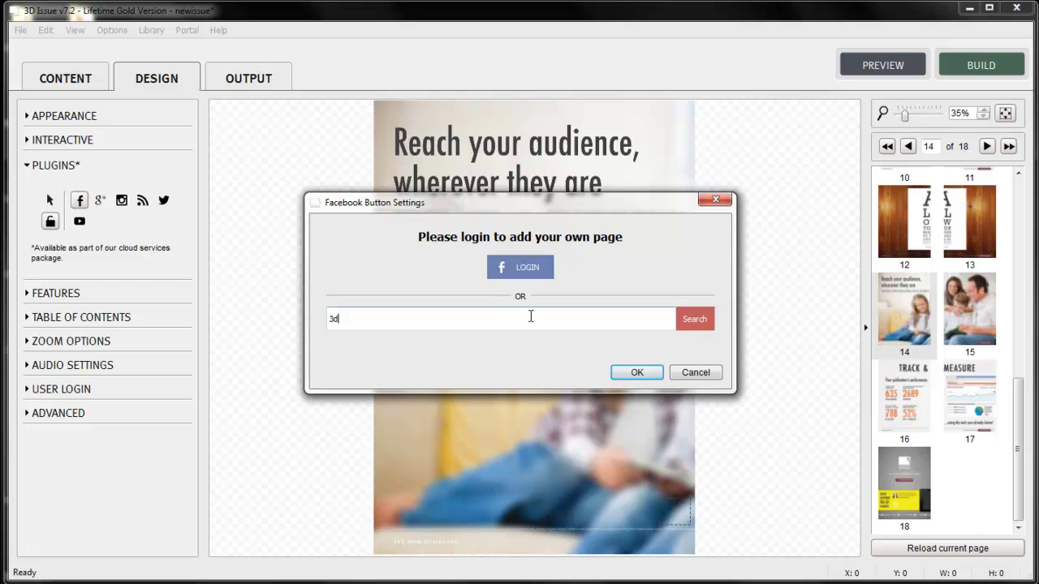
text(issue)
click(694, 318)
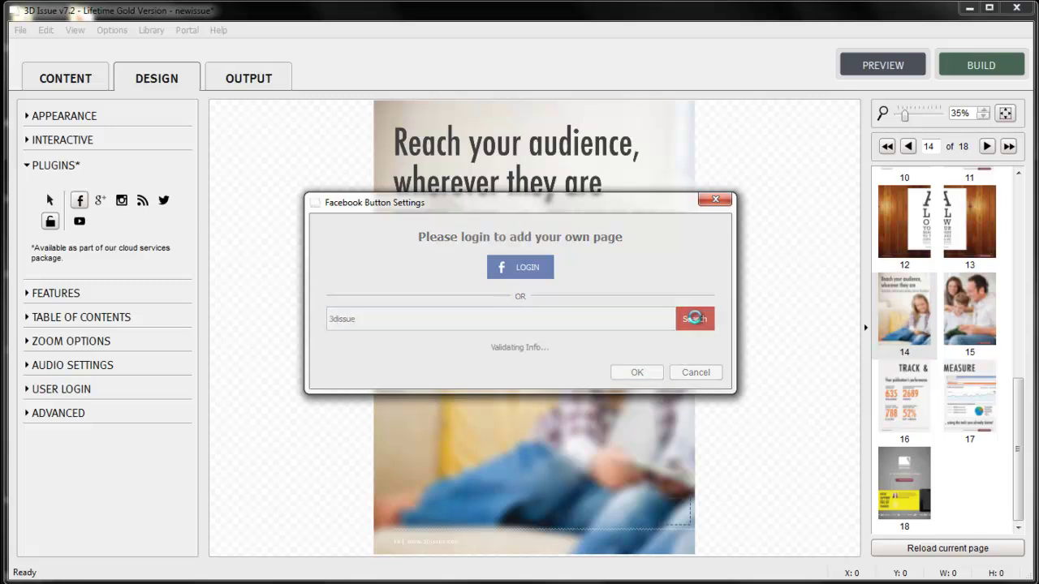
click(556, 329)
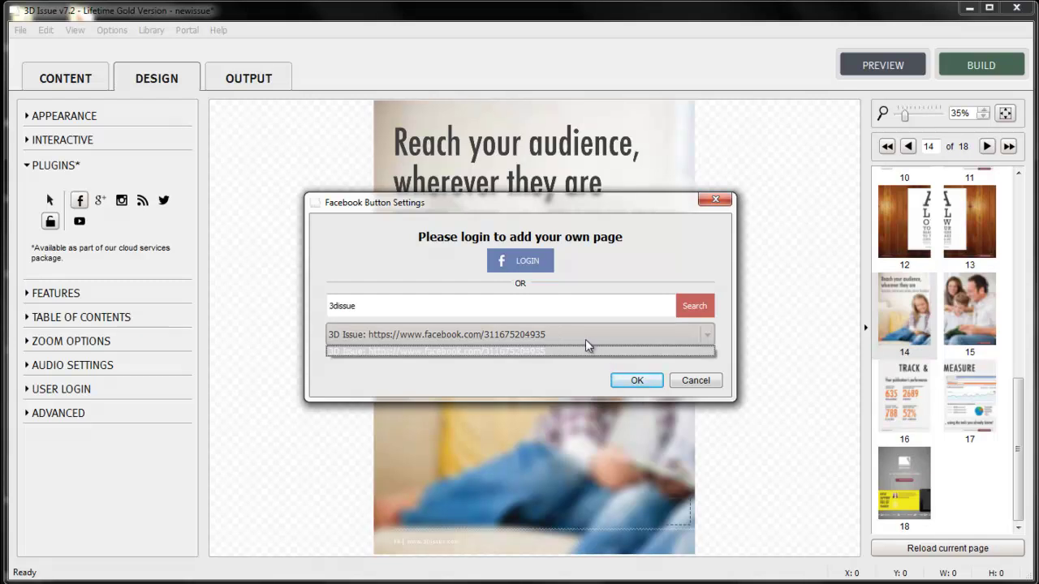
click(586, 353)
click(633, 381)
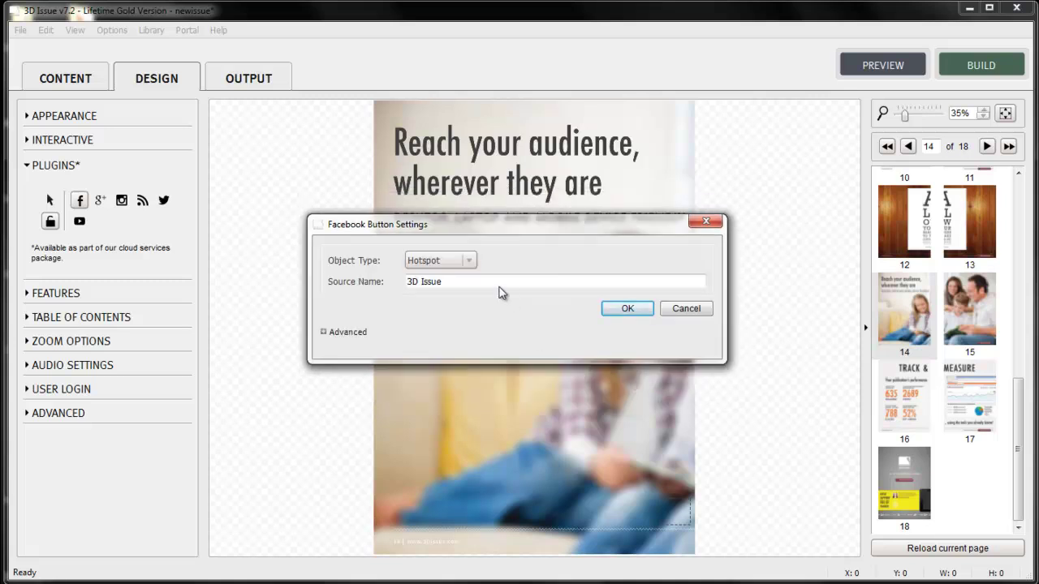
Set the Facebook plugin's object type to Button and confirm.
click(471, 261)
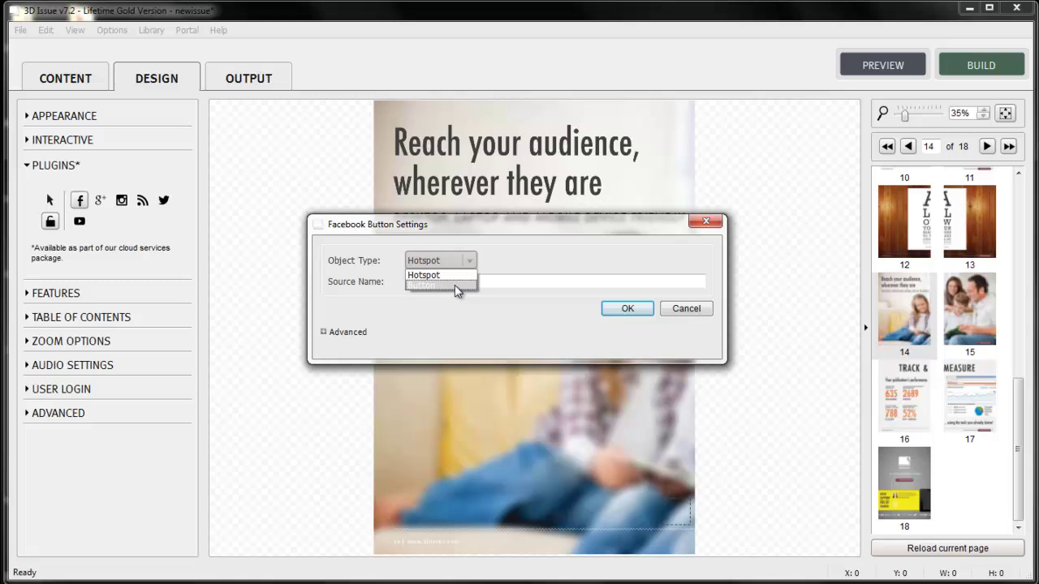
click(455, 285)
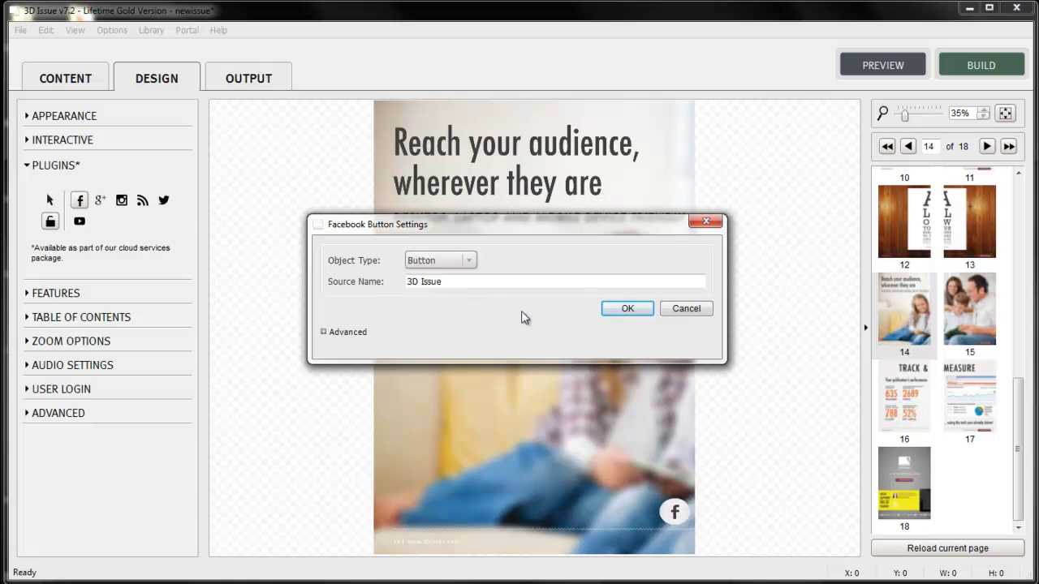
click(627, 309)
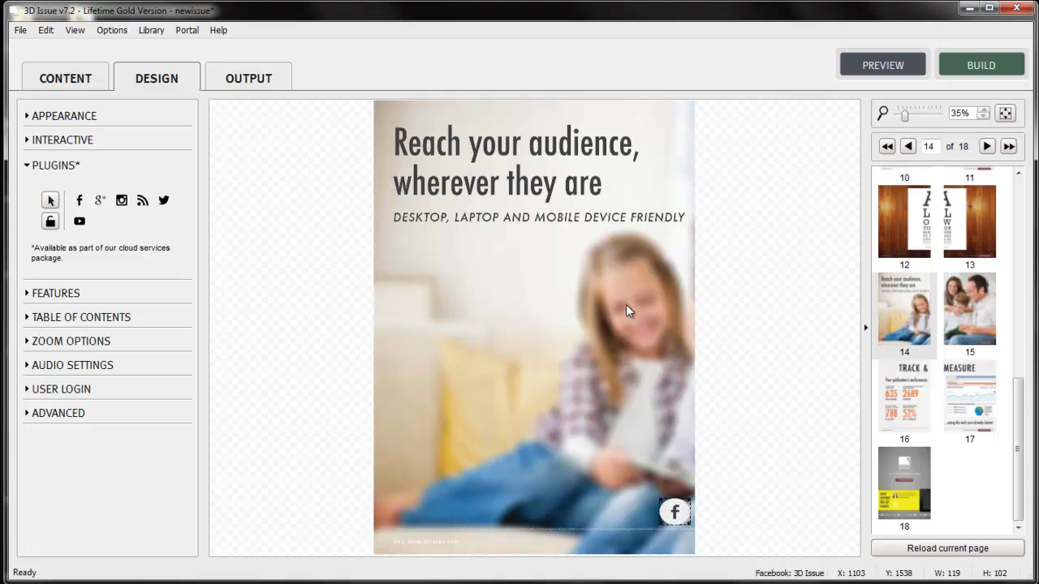
Draw a Google+ box left of Facebook and link it to the '3dissue' Google+ page.
click(100, 200)
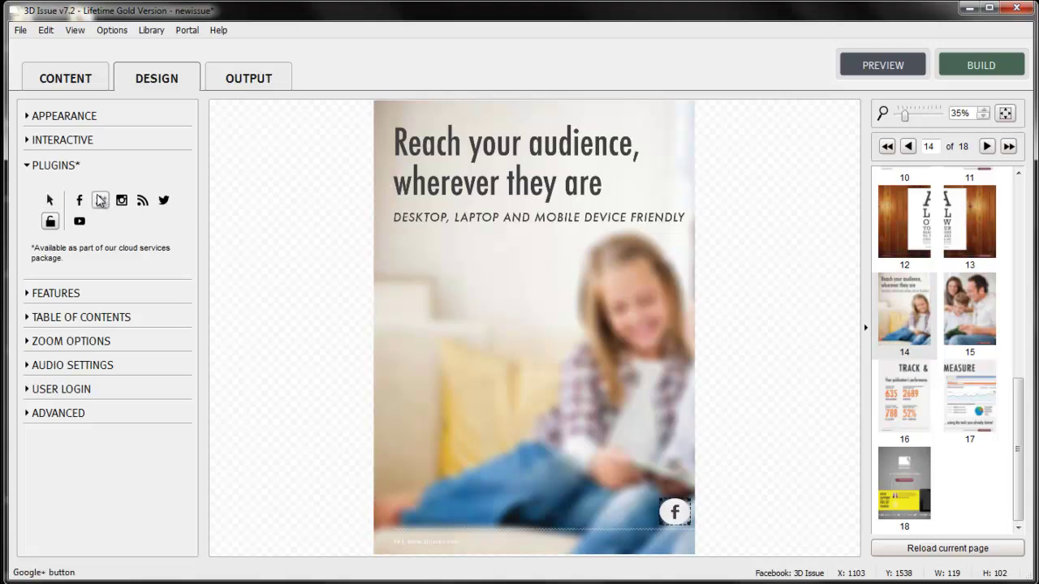
drag(624, 498, 657, 524)
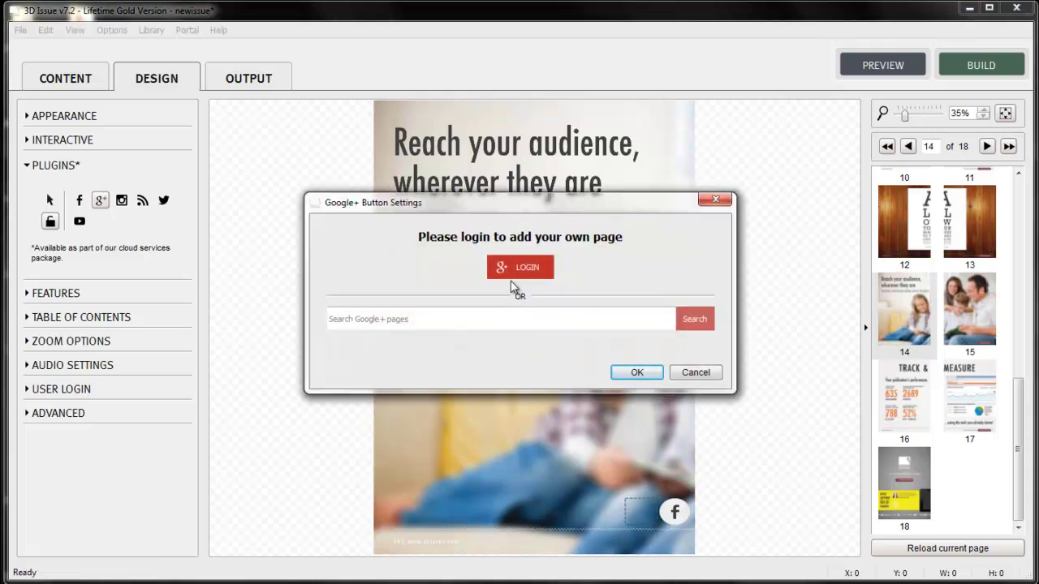
click(506, 319)
text(3dissue)
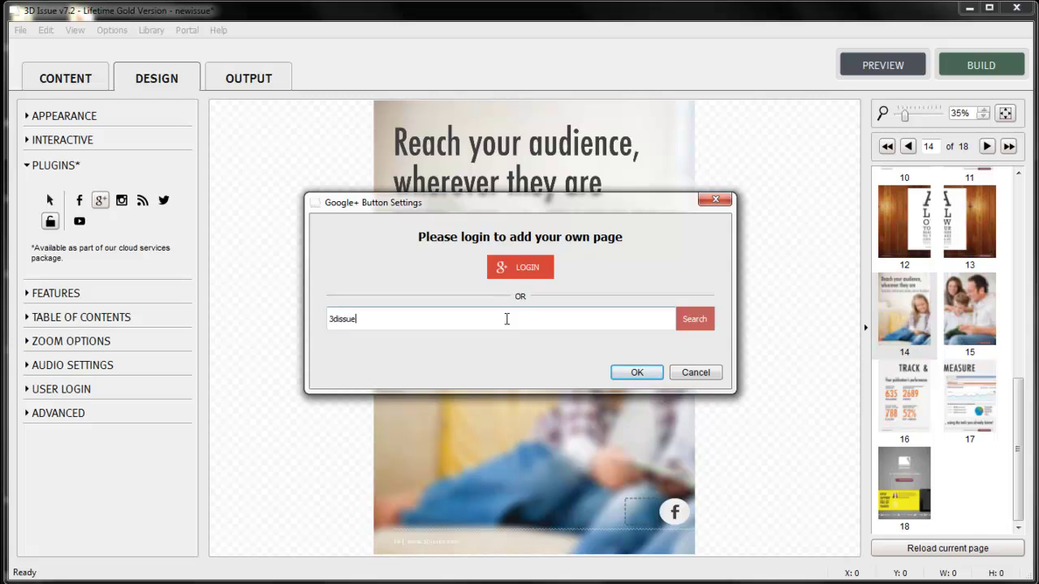
key(Return)
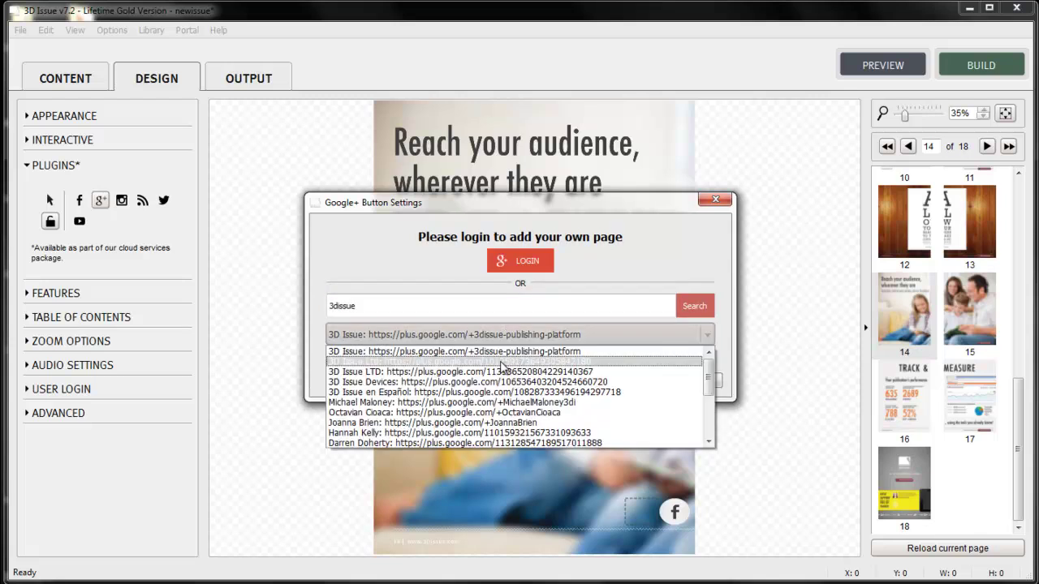
click(511, 363)
click(649, 381)
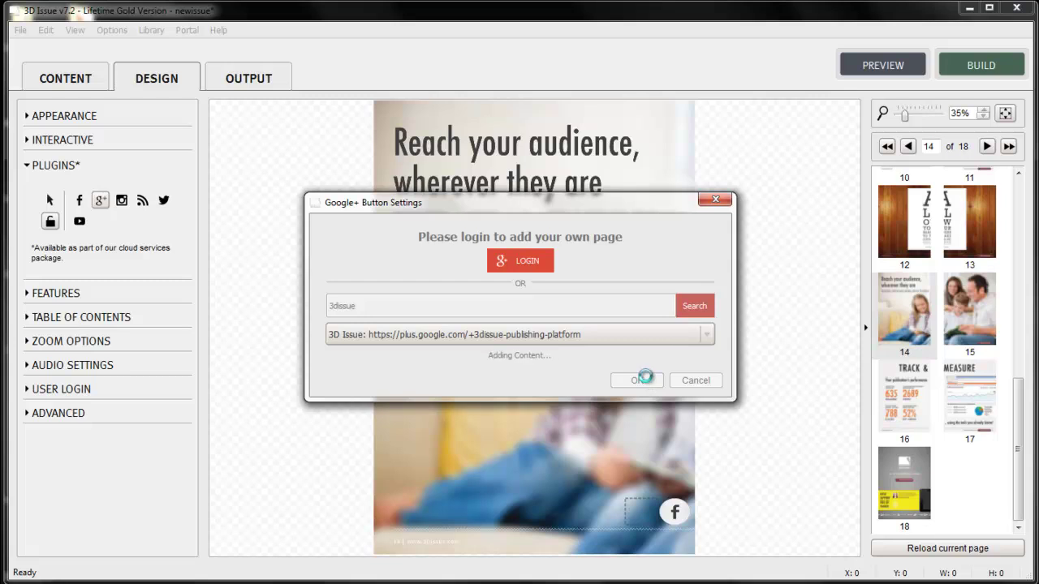
Place an Instagram box left of Google+, log in to Instagram, and make it a Button.
click(123, 206)
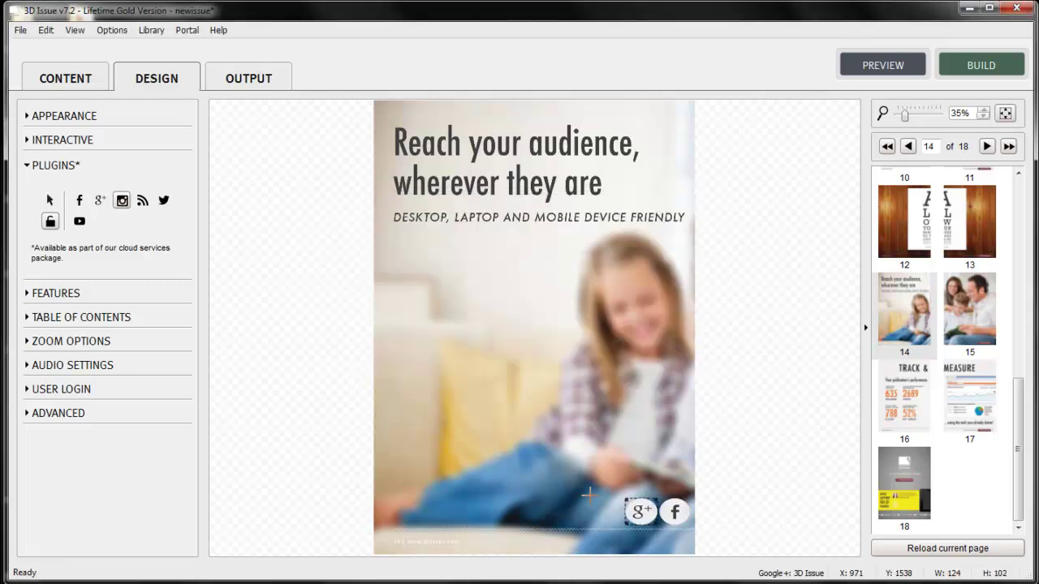
drag(596, 501, 625, 526)
click(522, 297)
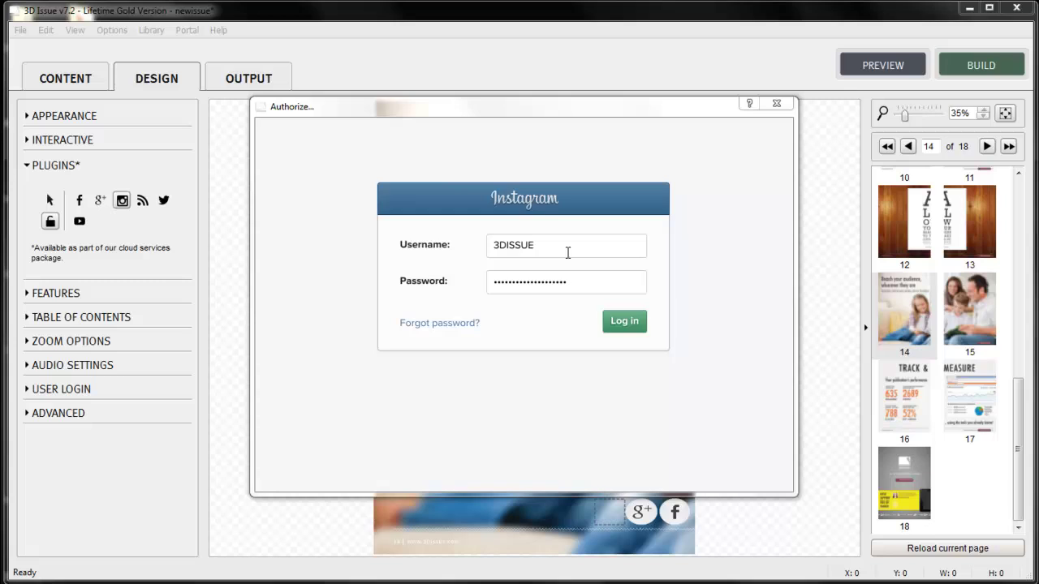
click(620, 320)
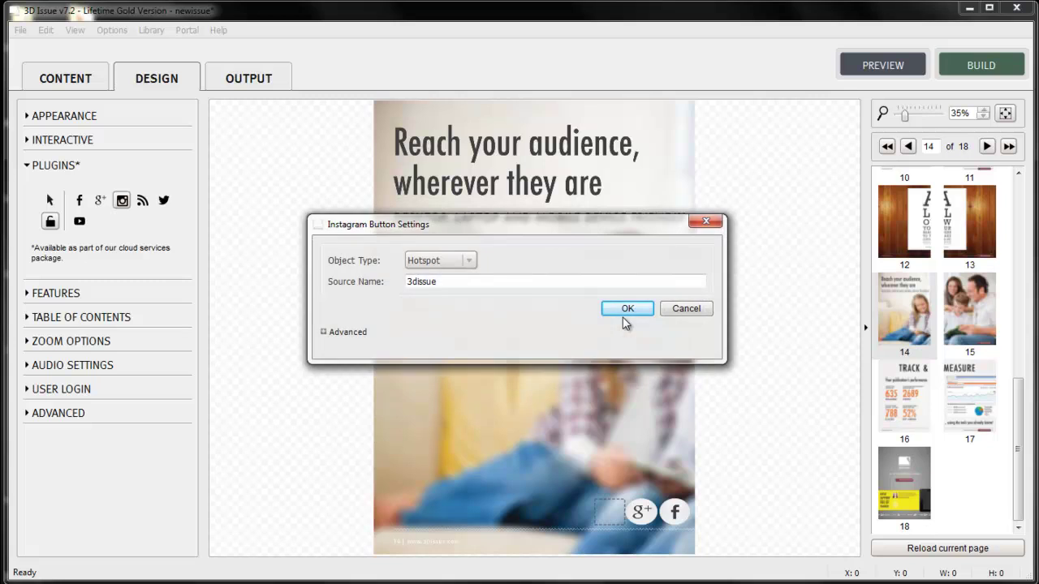
click(447, 265)
click(466, 287)
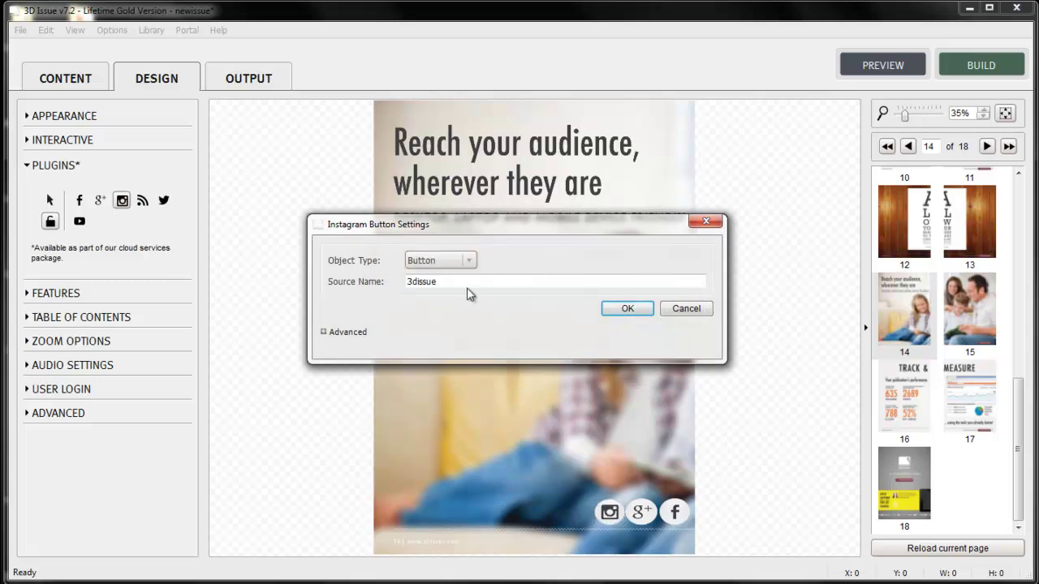
click(628, 309)
click(339, 261)
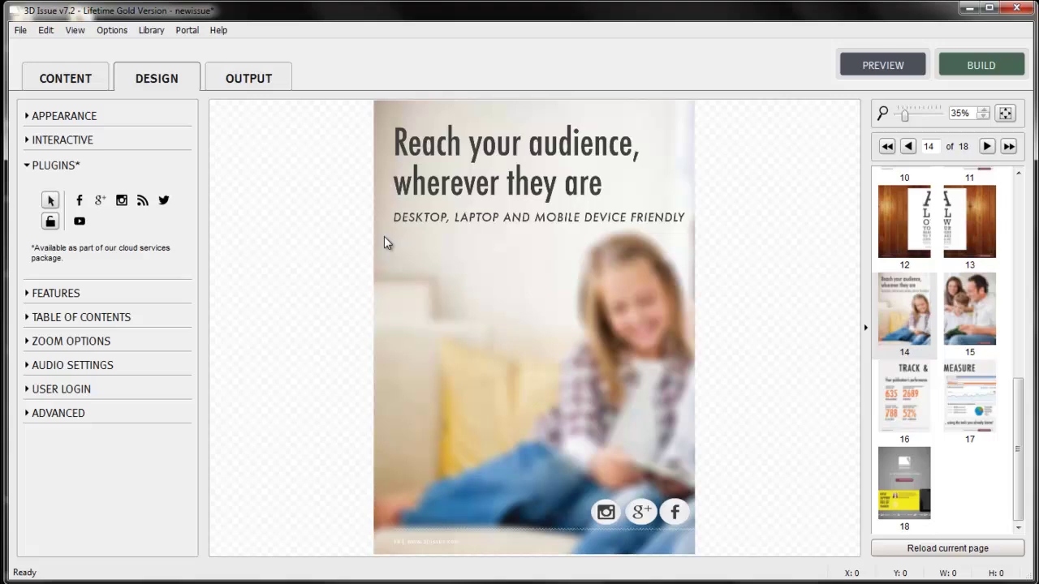
Draw a Twitter button box near the social icons and log in to authorize Twitter.
click(164, 199)
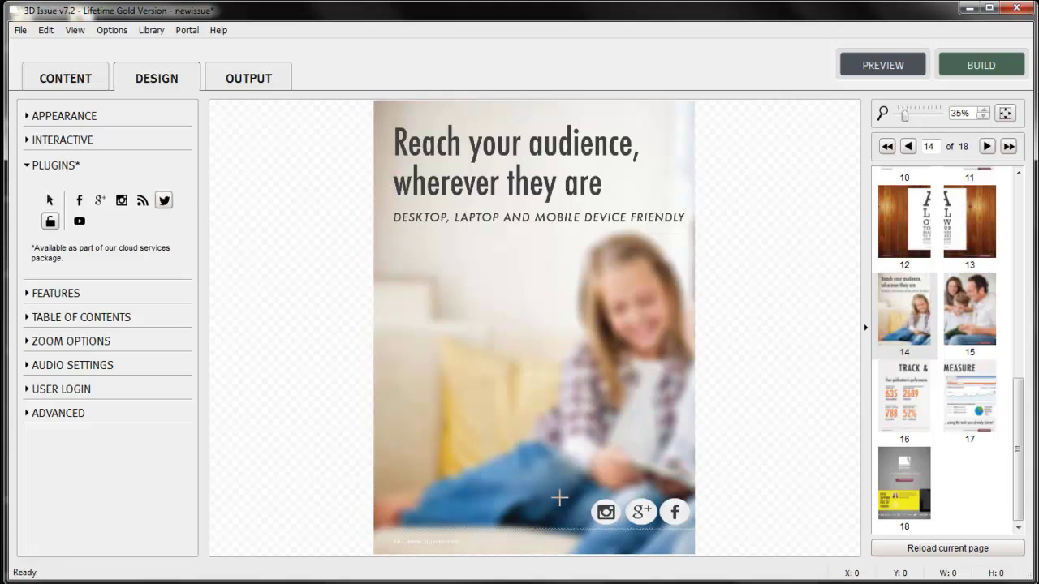
drag(568, 510, 591, 532)
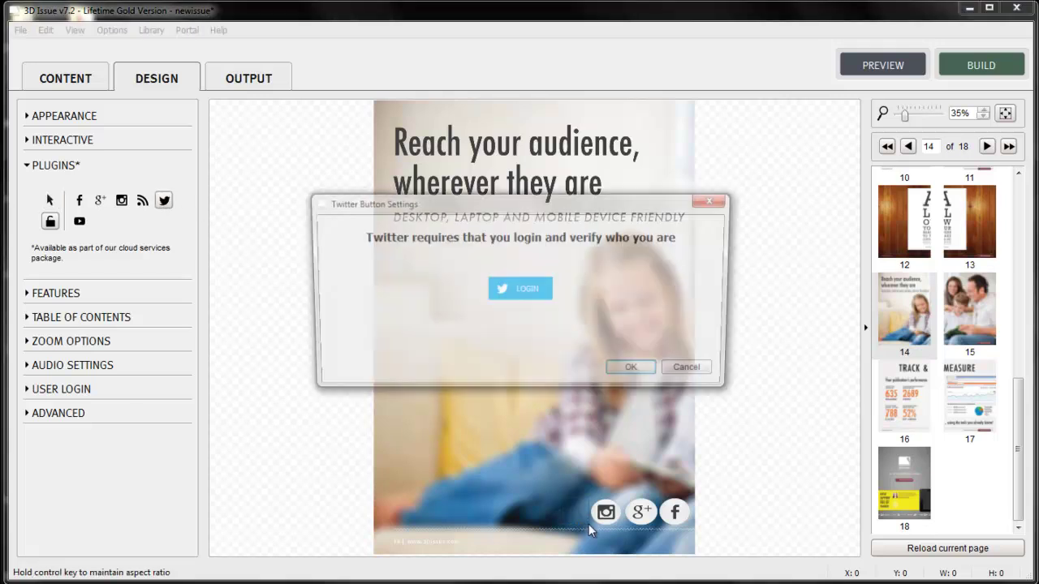
click(505, 288)
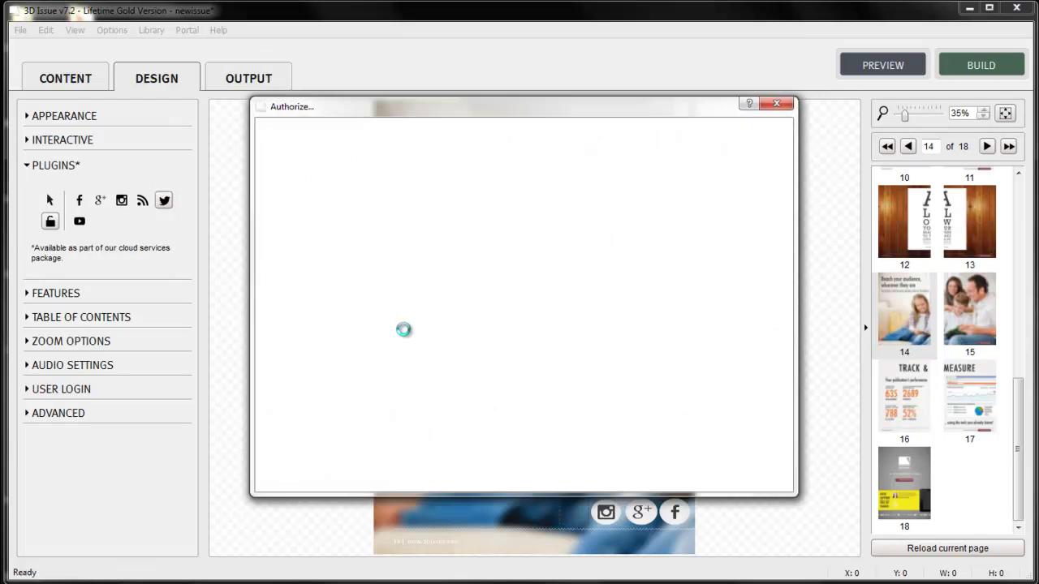
click(333, 380)
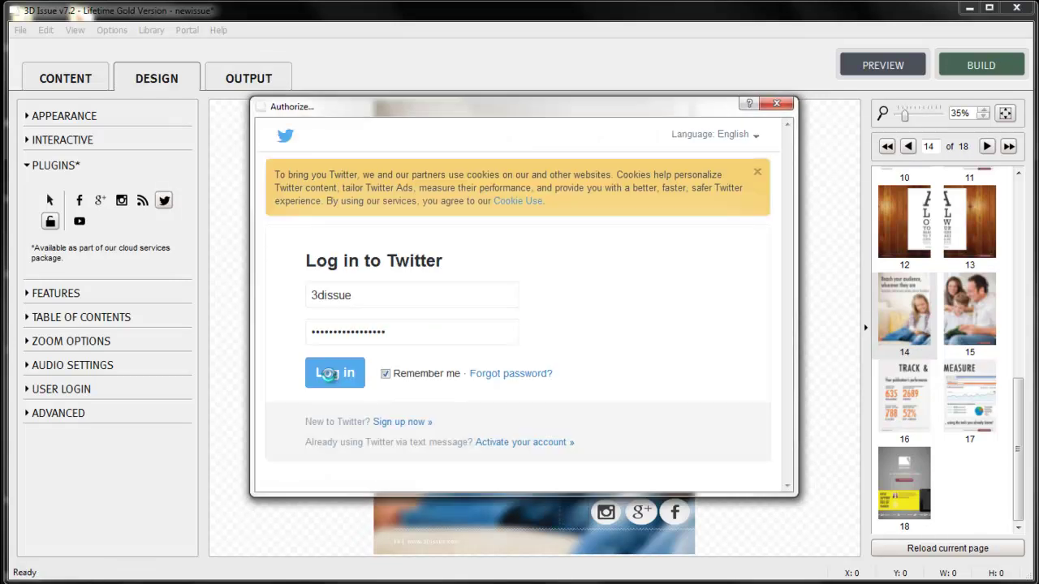
click(80, 221)
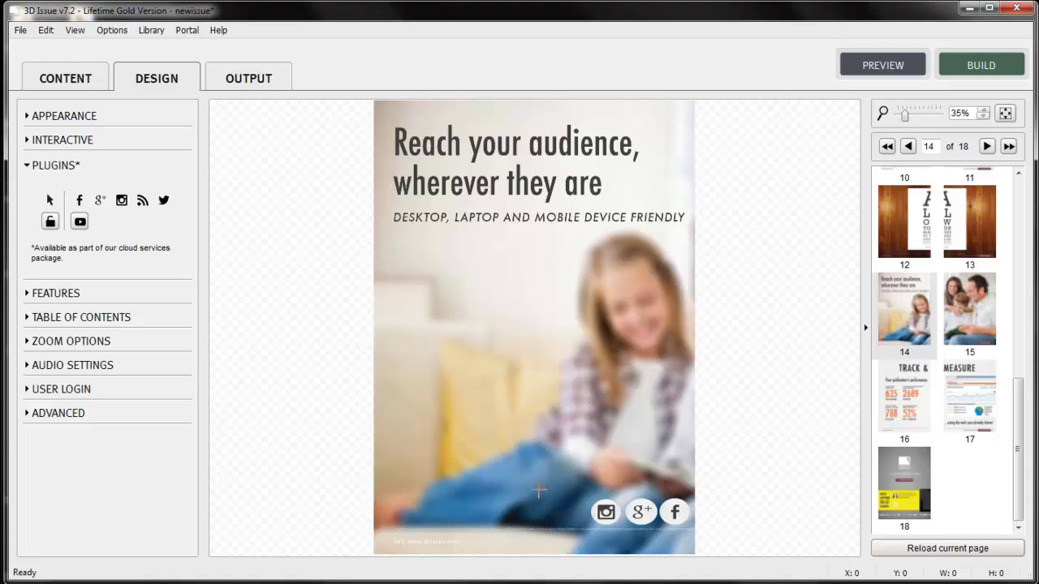
Draw a YouTube box left of Instagram, link the '3dissue' channel, and make it a Button.
drag(549, 497, 589, 530)
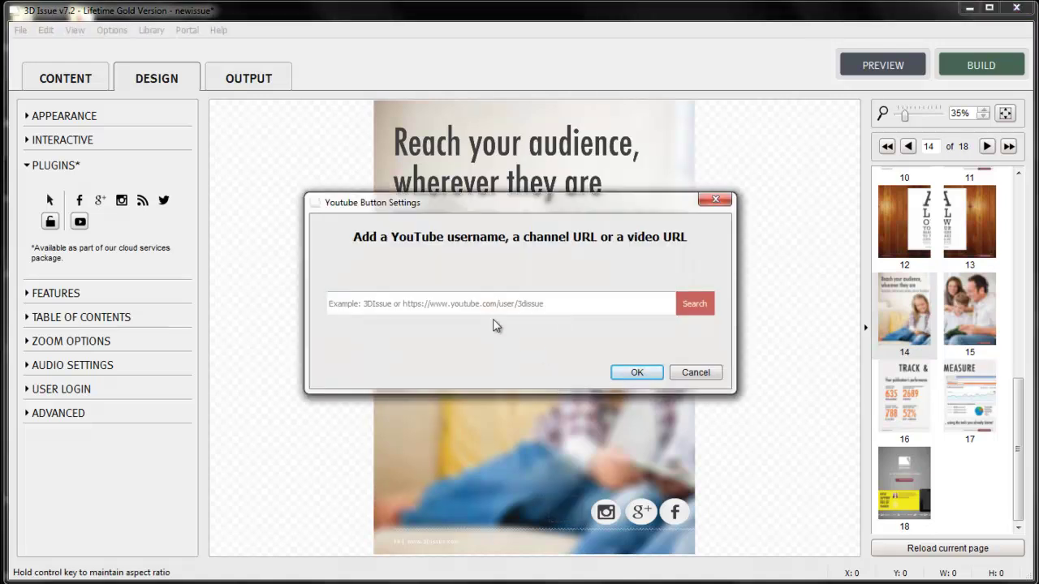
text(3dissue)
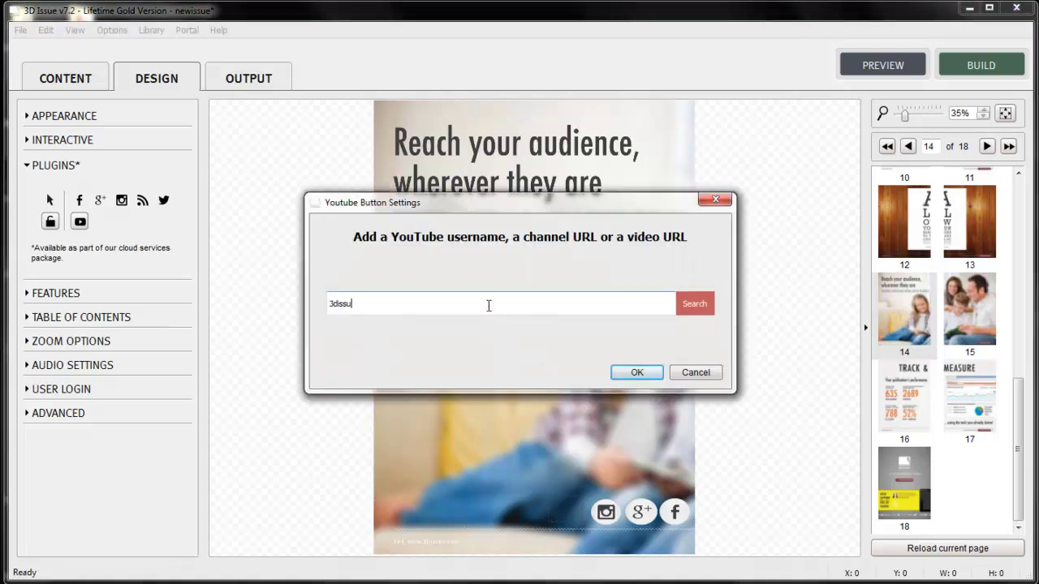
key(Return)
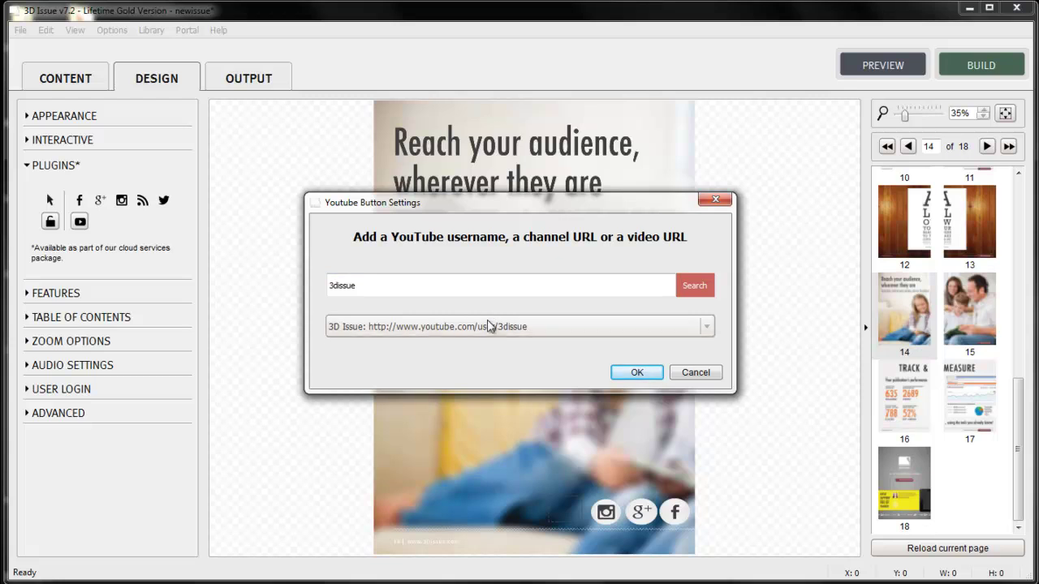
click(486, 327)
click(487, 344)
click(638, 377)
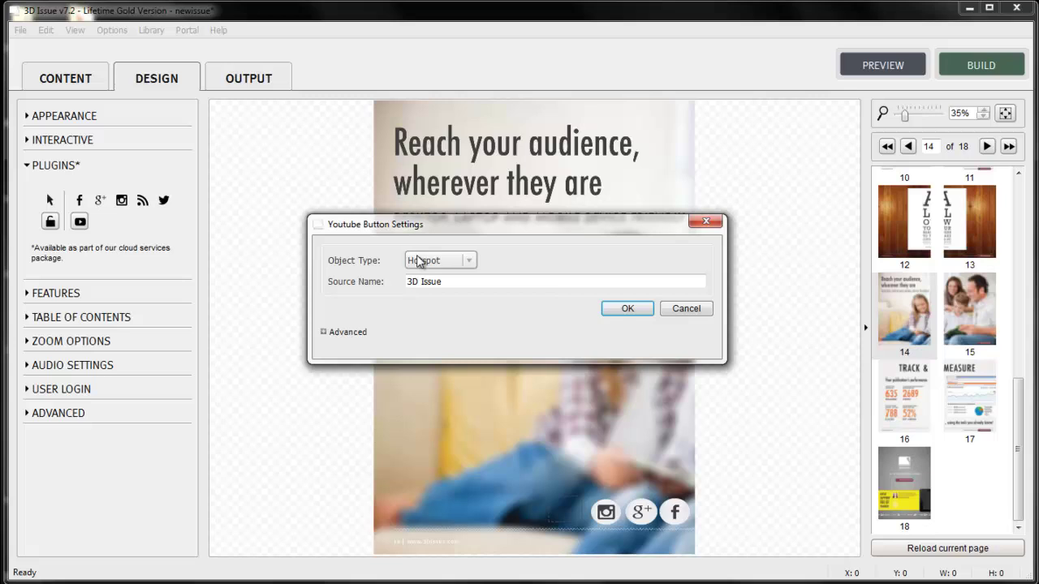
click(422, 260)
click(433, 290)
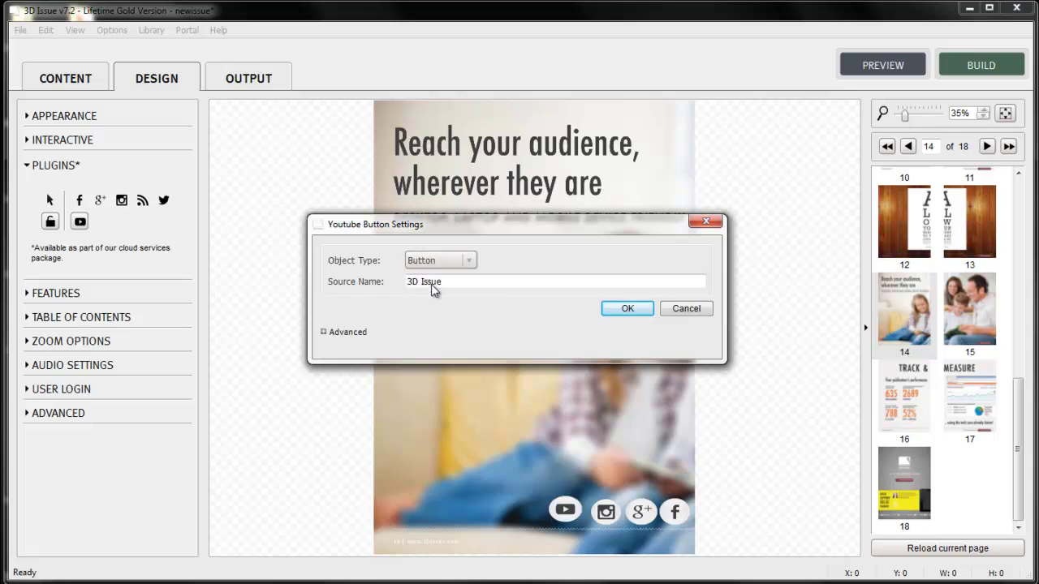
click(626, 310)
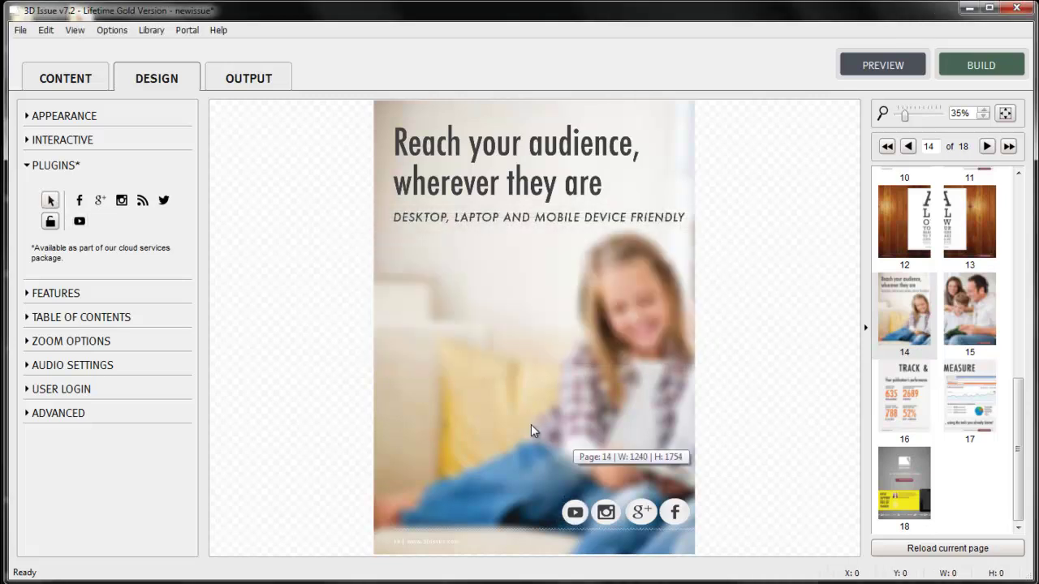
Draw an RSS box left of YouTube and choose the top 3dissue.com feed, confirming ownership.
click(142, 199)
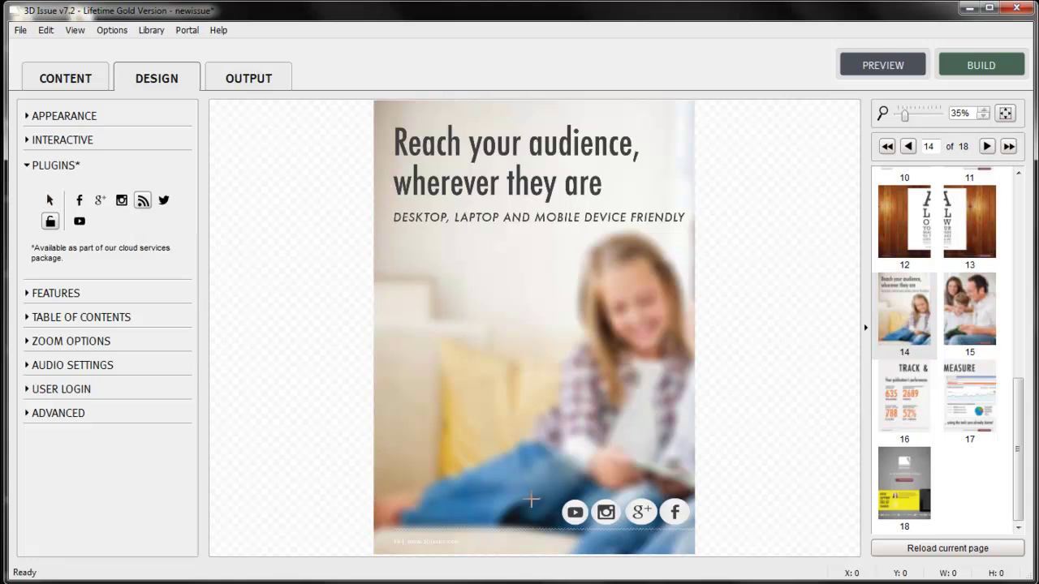
mouse_move(530, 504)
mouse_down()
mouse_move(563, 534)
mouse_move(557, 525)
mouse_up()
click(473, 309)
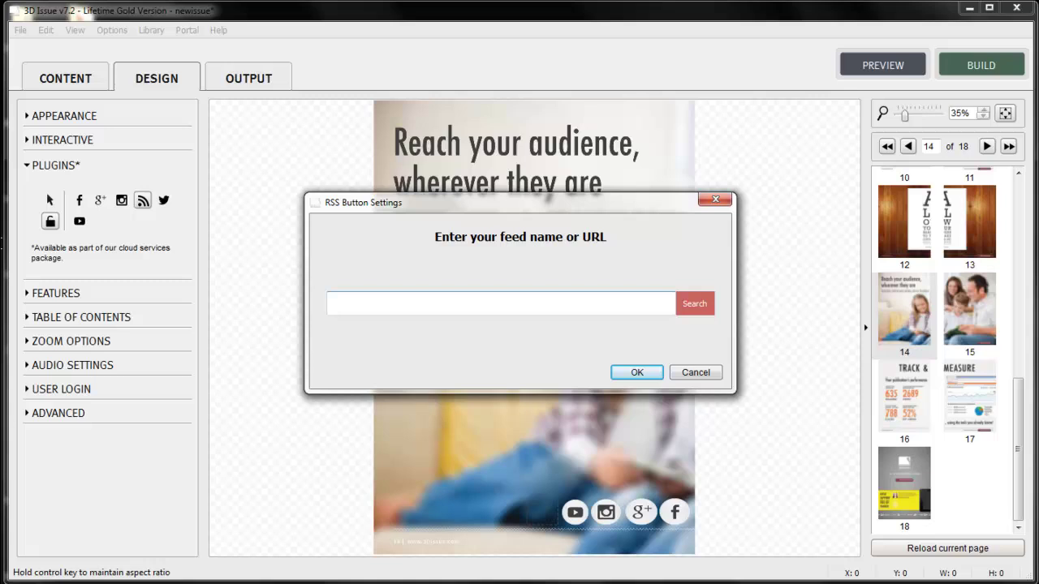
text(3disue)
key(Return)
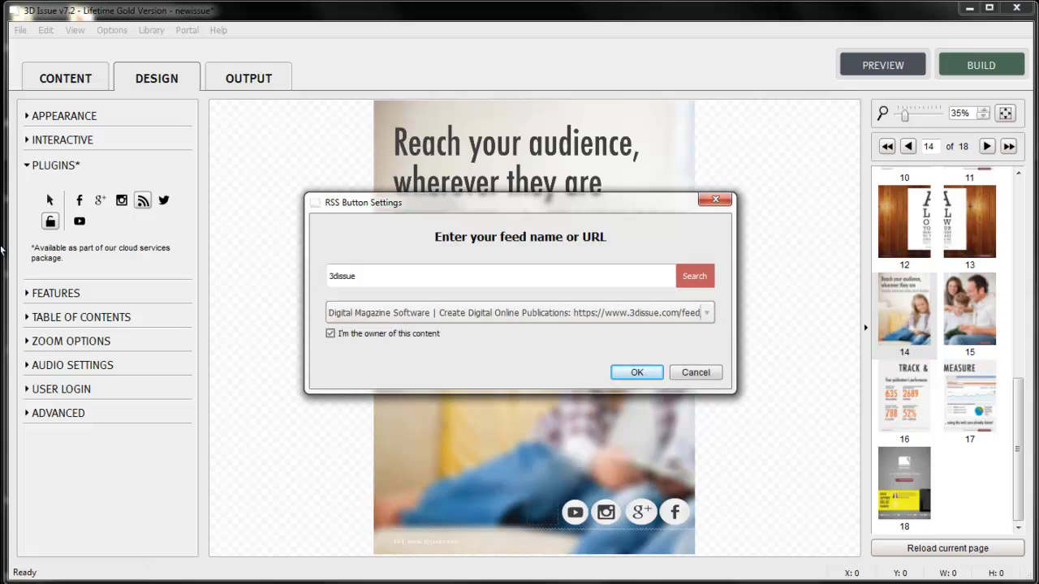
click(462, 315)
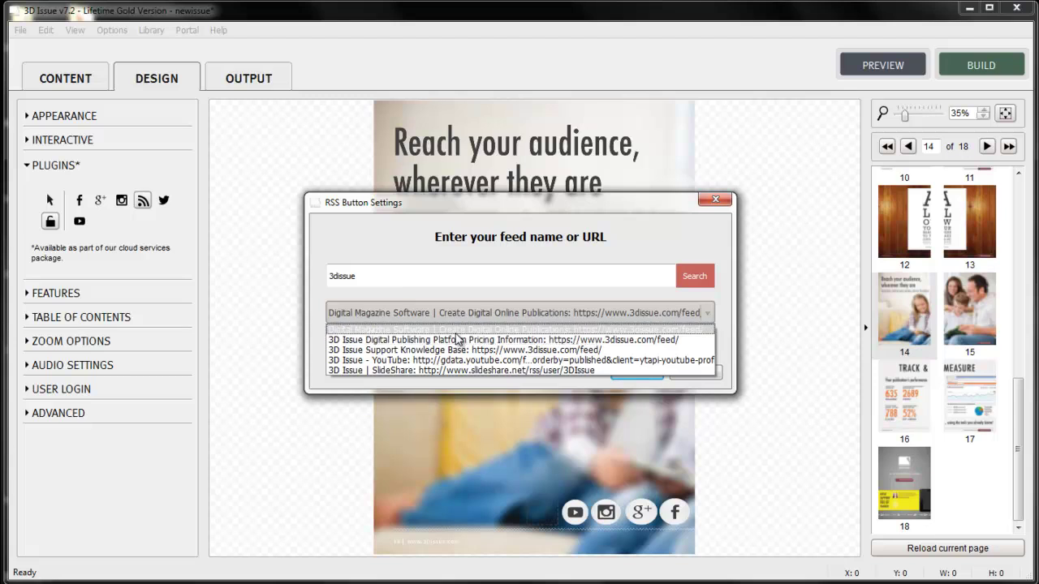
click(459, 331)
click(330, 333)
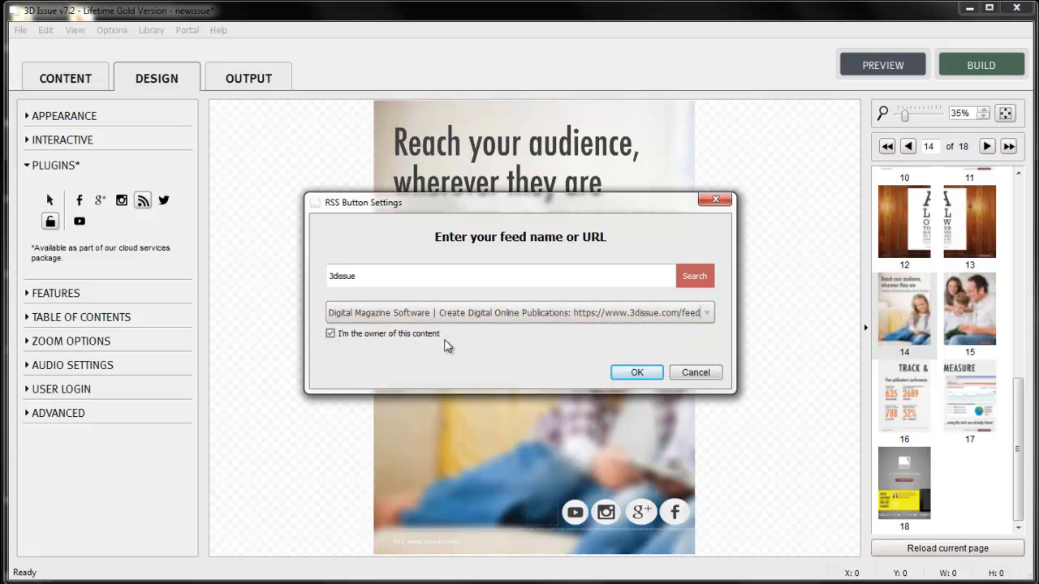
click(637, 373)
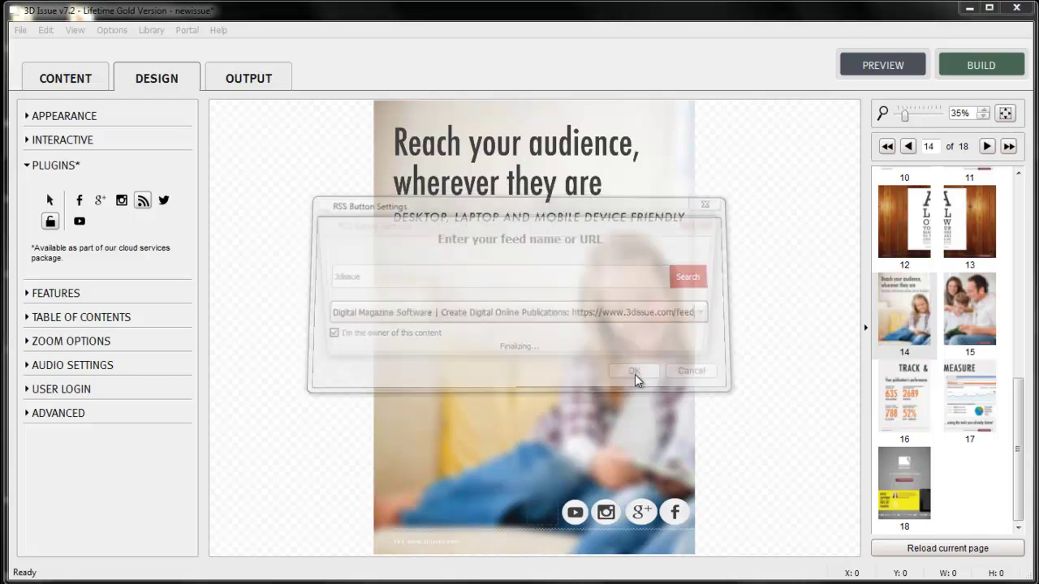
Set the RSS plugin's object type to Button and confirm.
click(448, 260)
click(430, 287)
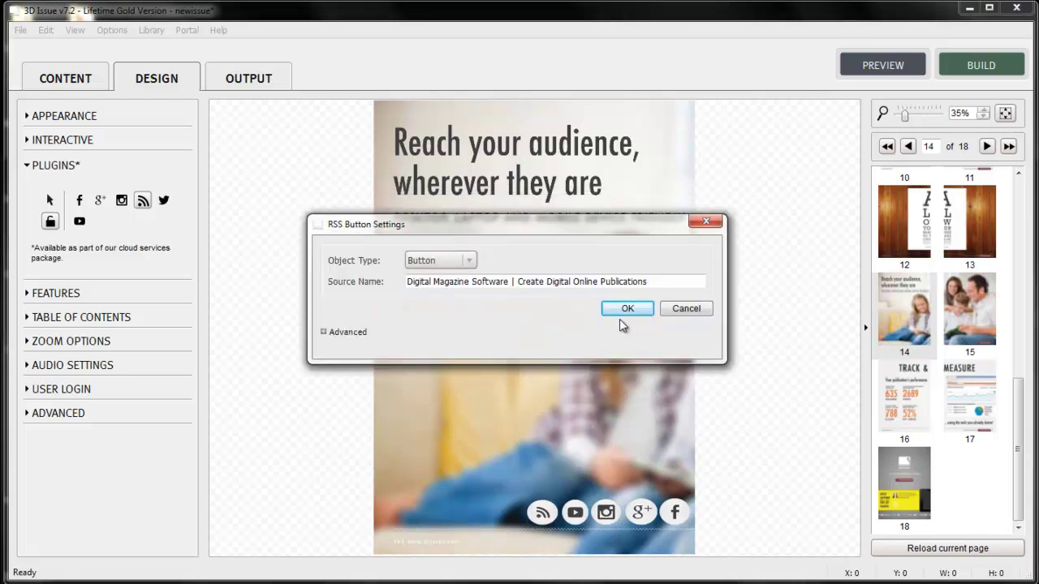
click(625, 313)
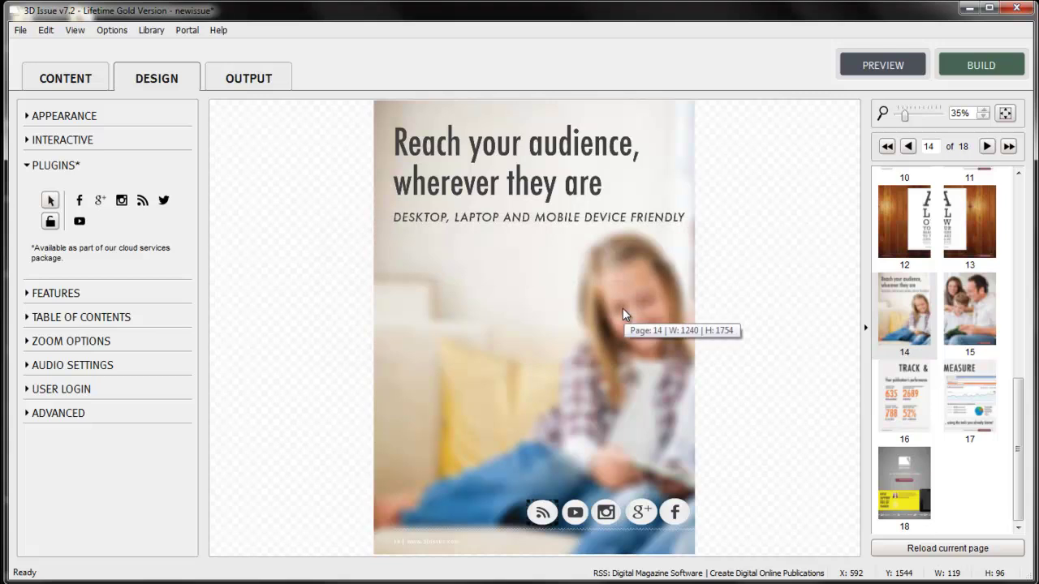
drag(740, 530, 495, 470)
click(471, 431)
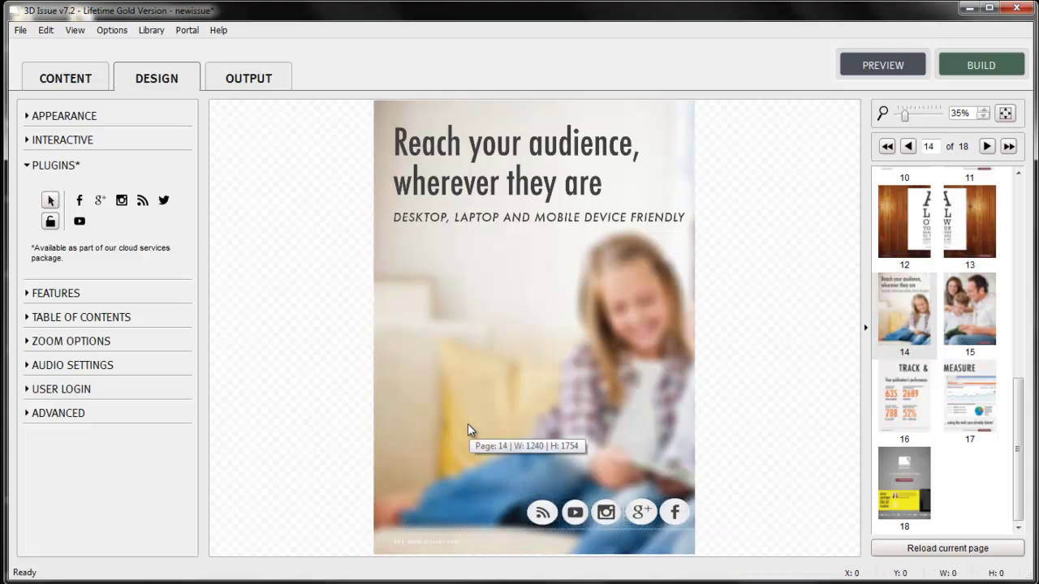
Build the publication and jump to the page 14–15 spread in the online viewer.
click(965, 77)
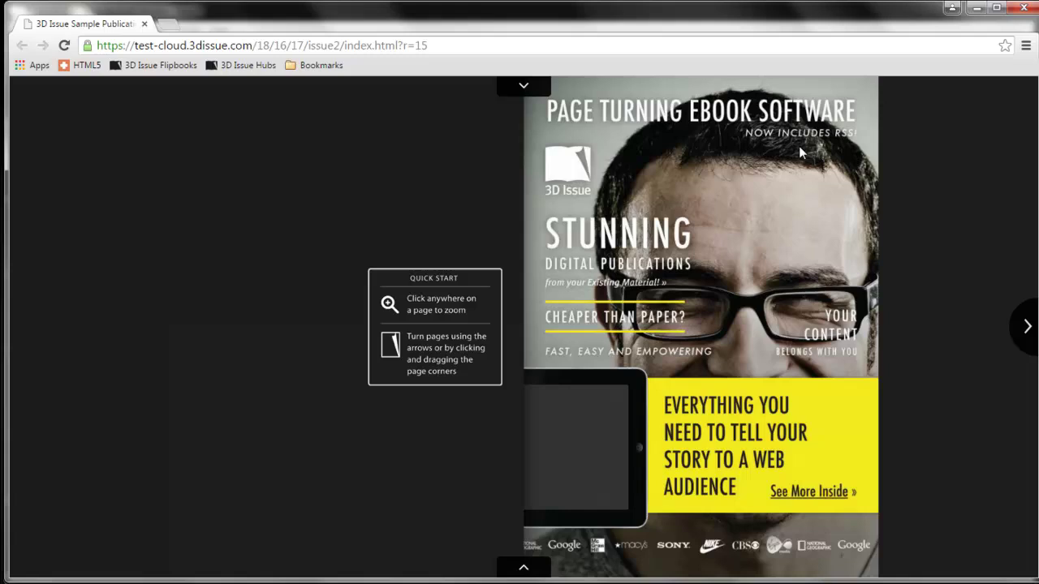
click(524, 568)
click(520, 572)
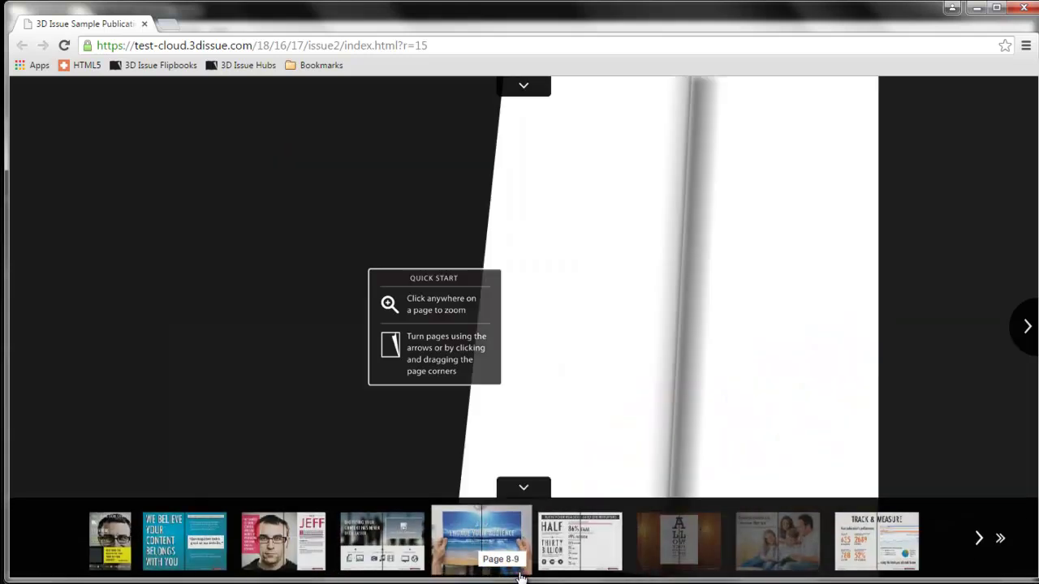
click(766, 542)
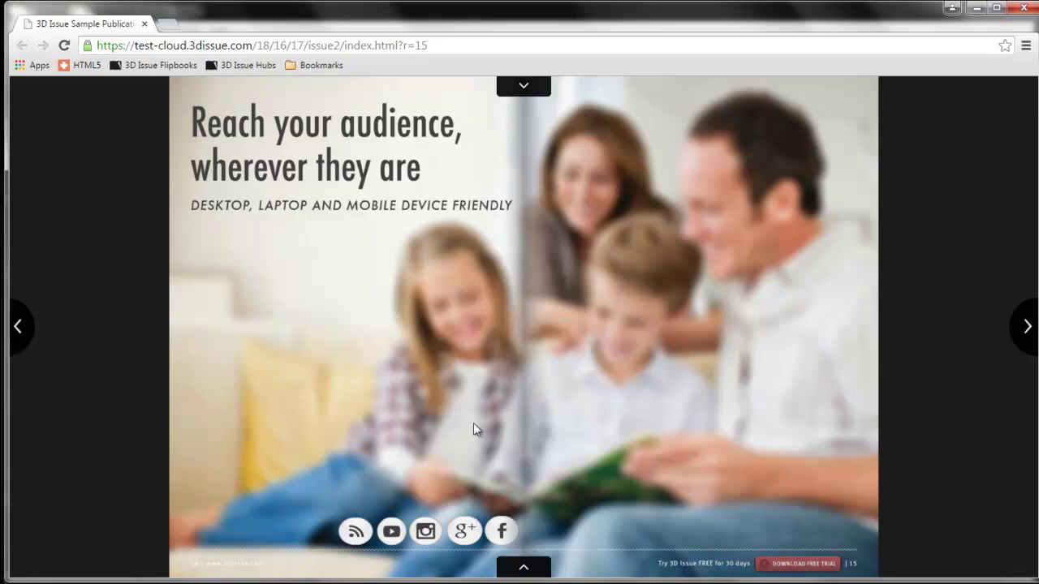
Open the RSS icon's article list on page 14 and scroll through the feed articles.
click(356, 531)
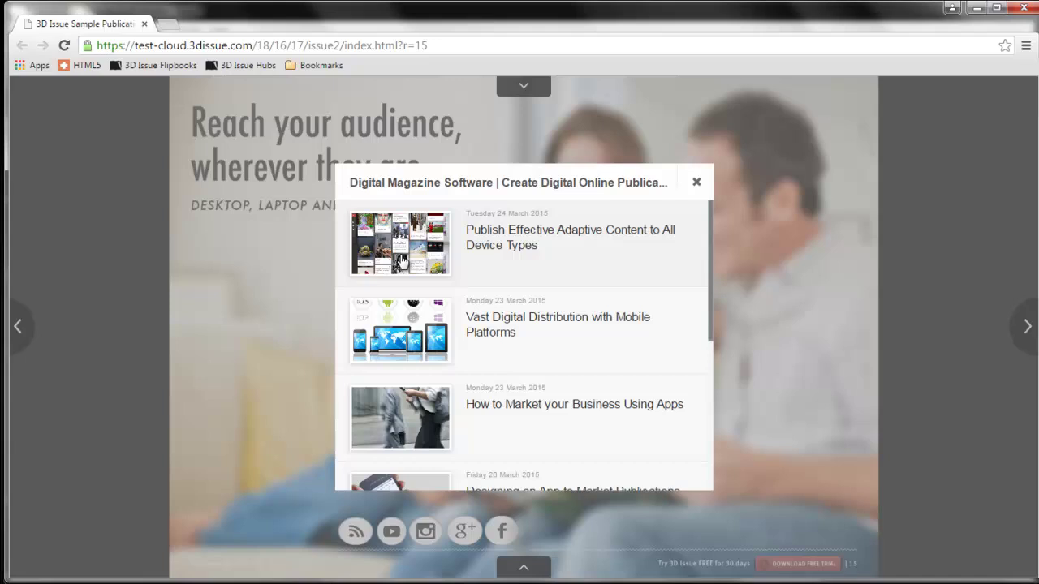
scroll(405, 321, down, 3)
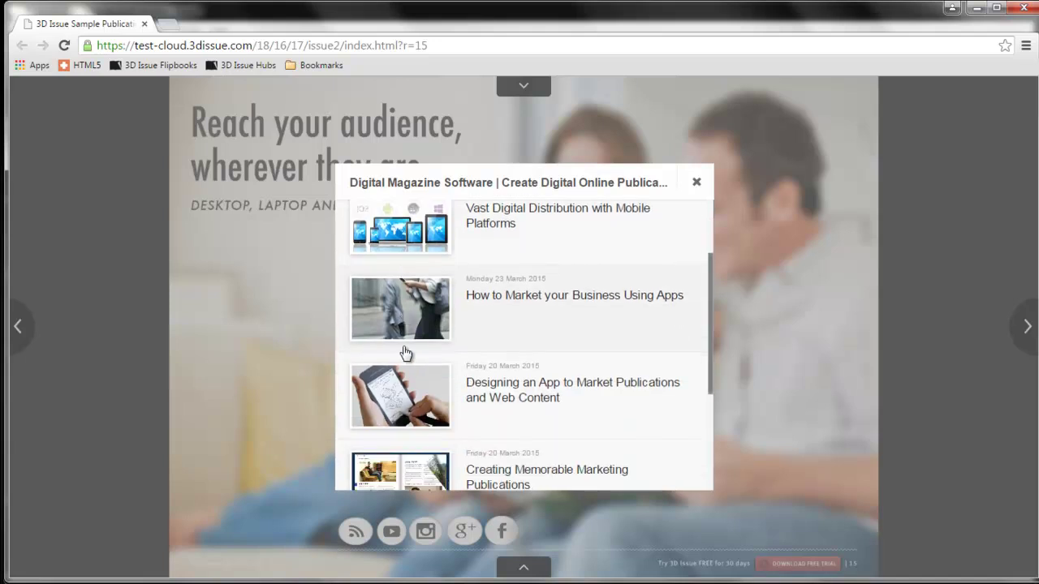
scroll(406, 355, up, 3)
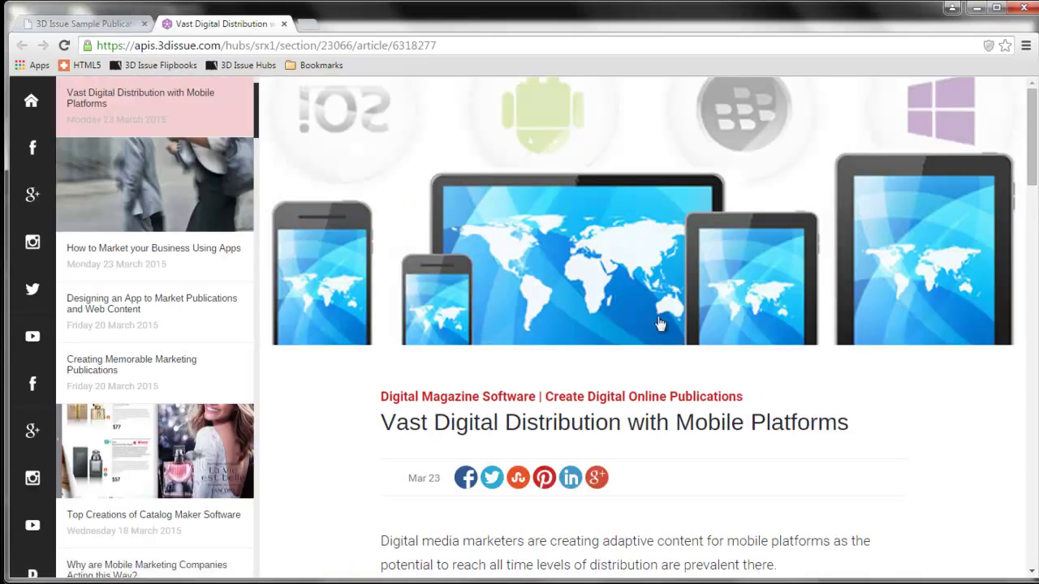
scroll(937, 321, down, 3)
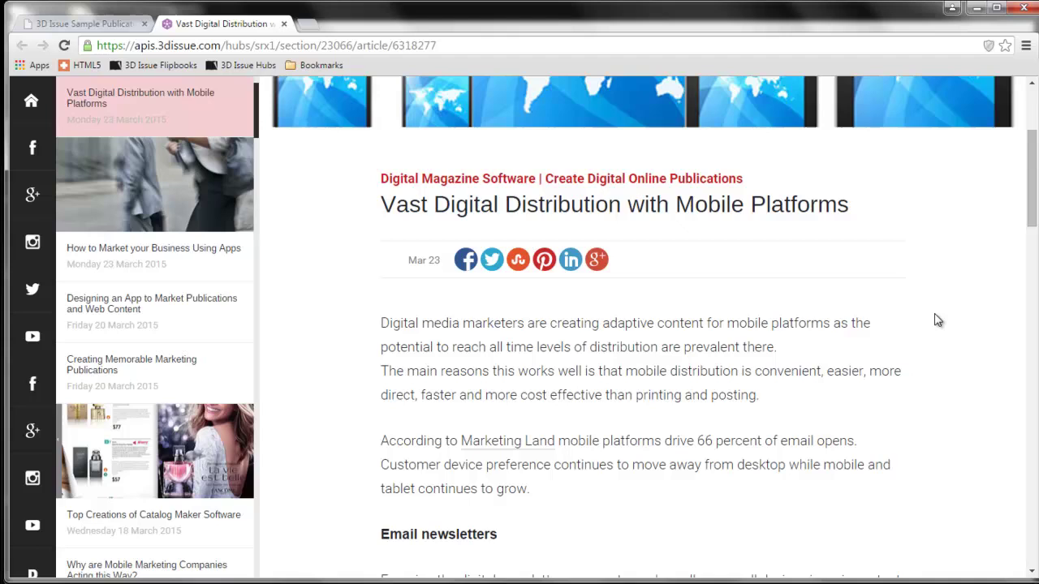
scroll(937, 320, down, 3)
scroll(938, 321, down, 3)
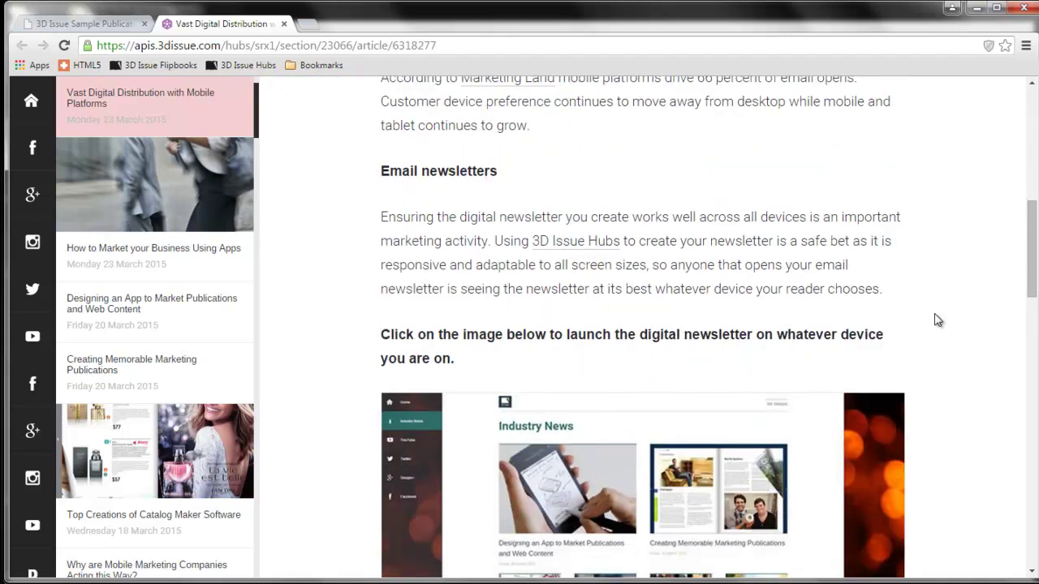
scroll(937, 320, up, 6)
scroll(938, 320, up, 2)
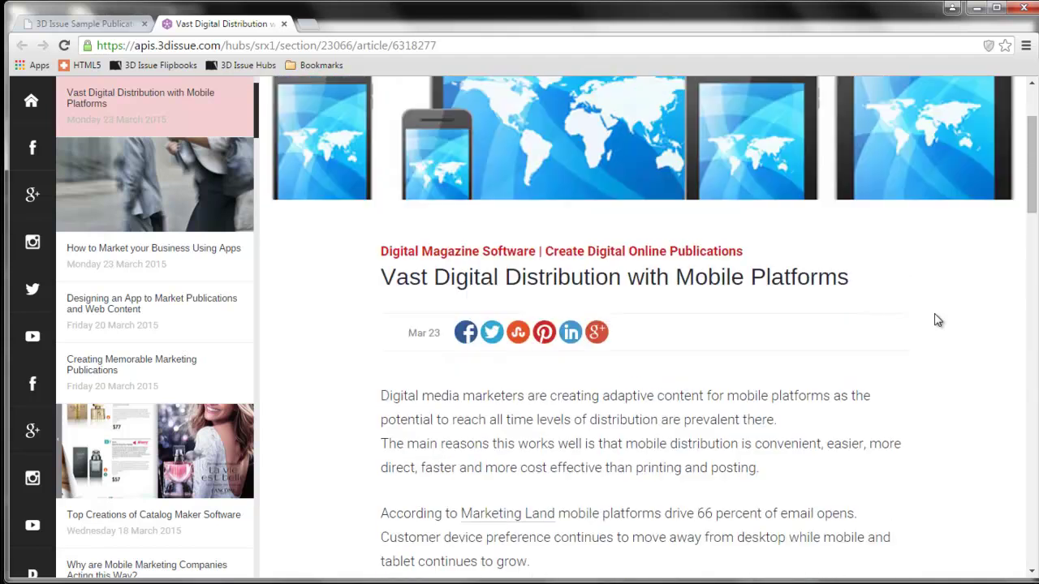
Read the 'Designing an App to Market Publications and Web Content' article, then close the article tabs and the RSS list.
click(114, 29)
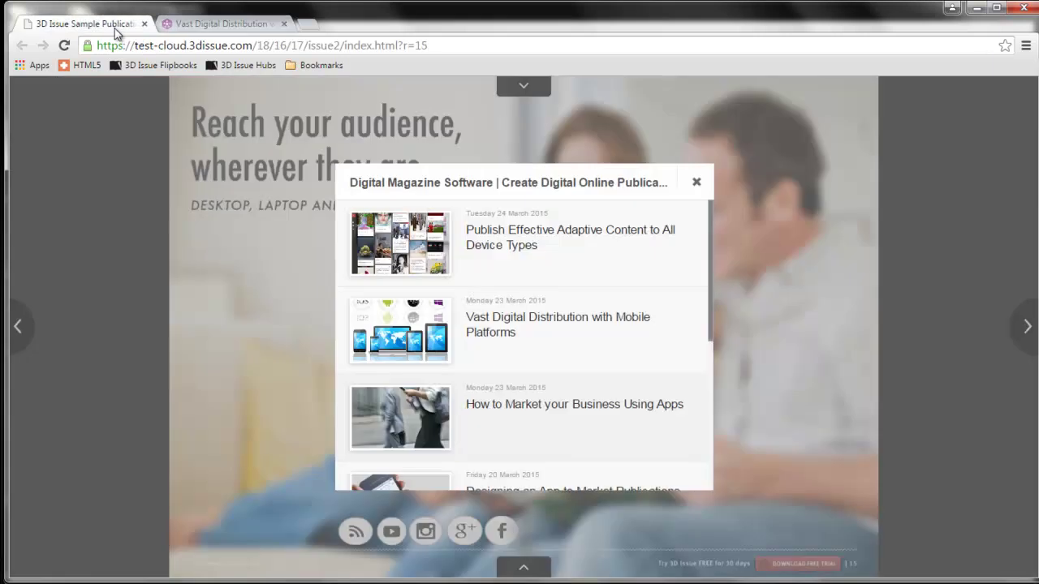
scroll(535, 365, down, 1)
scroll(535, 365, down, 1)
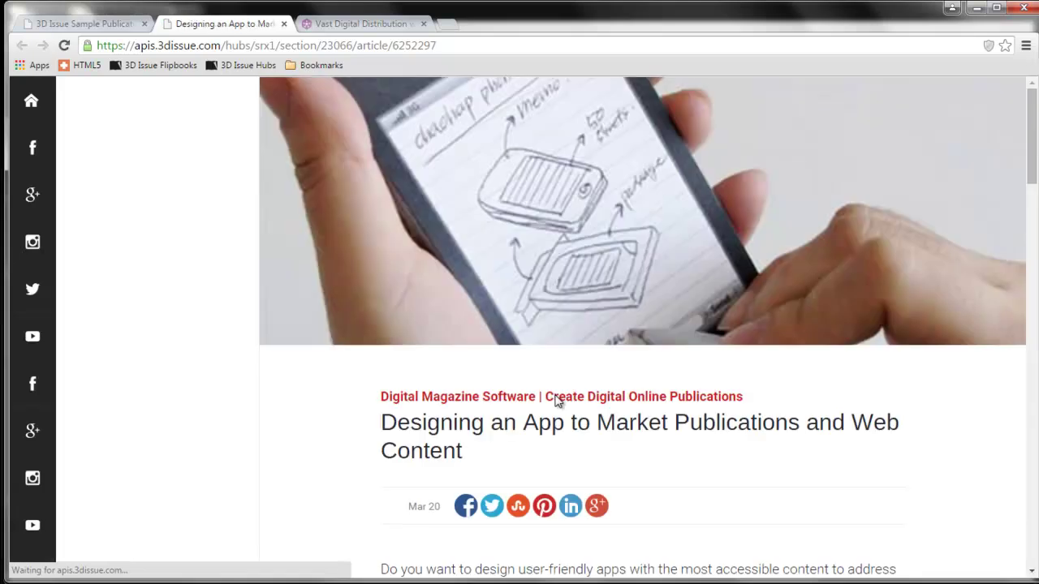
scroll(556, 398, down, 5)
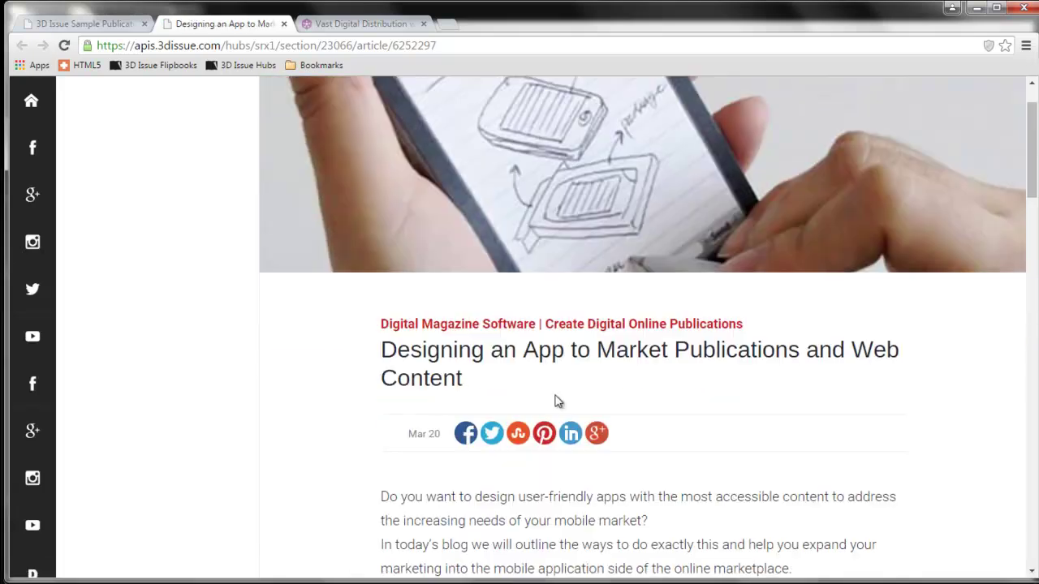
scroll(557, 400, down, 3)
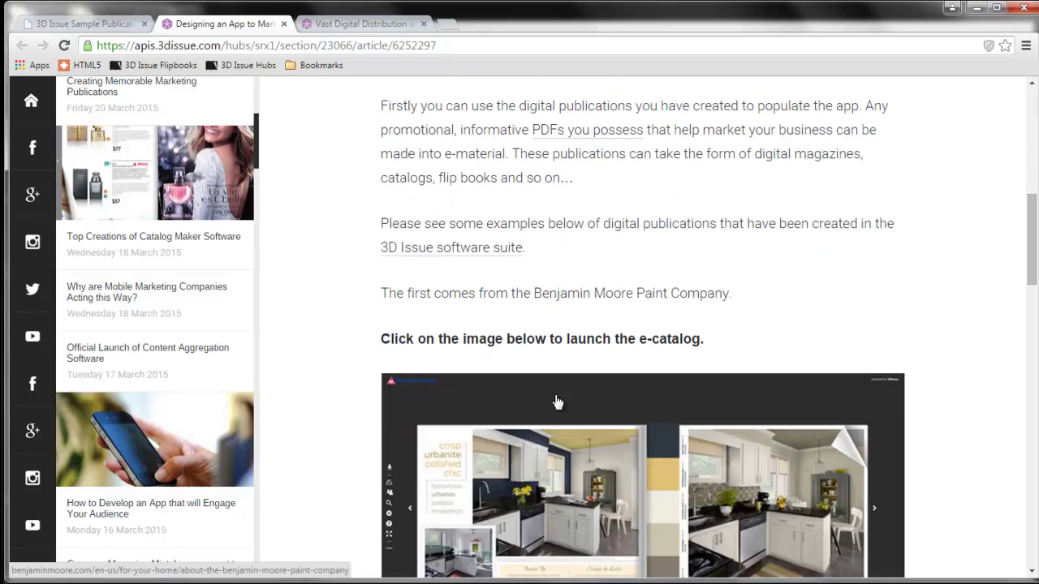
scroll(557, 402, down, 5)
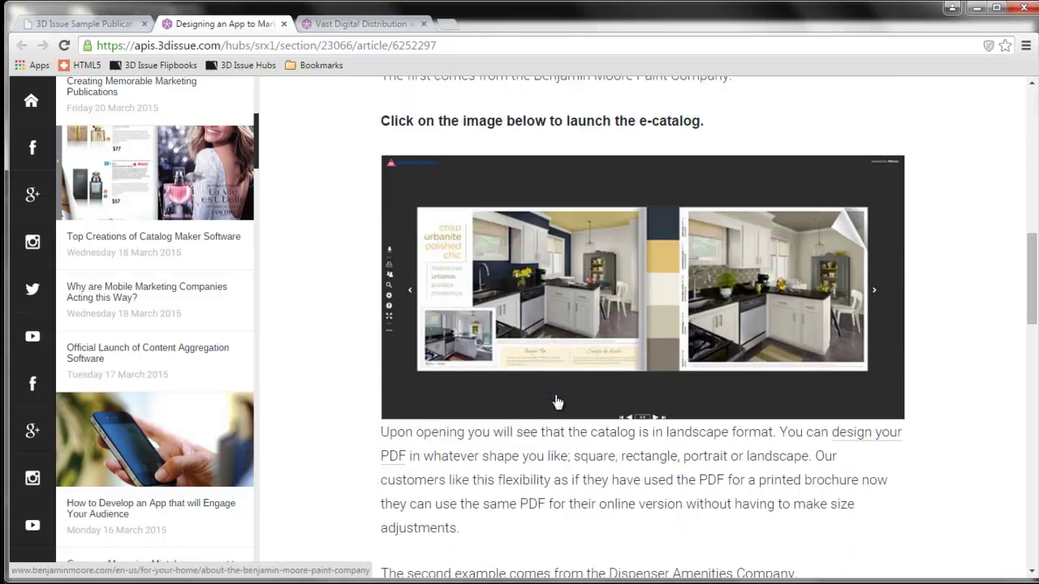
key(ctrl+w)
key(ctrl+w)
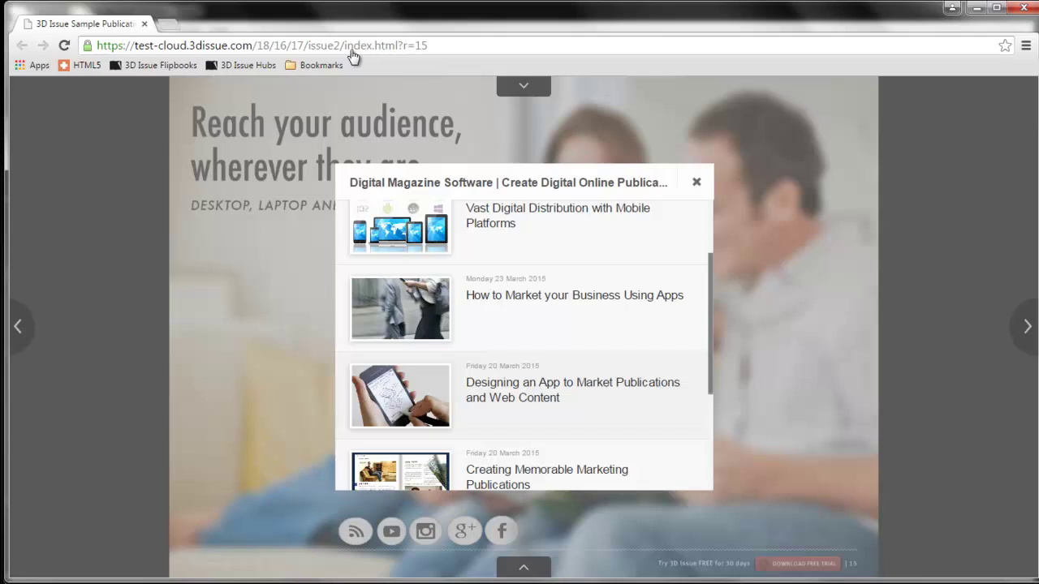
click(696, 183)
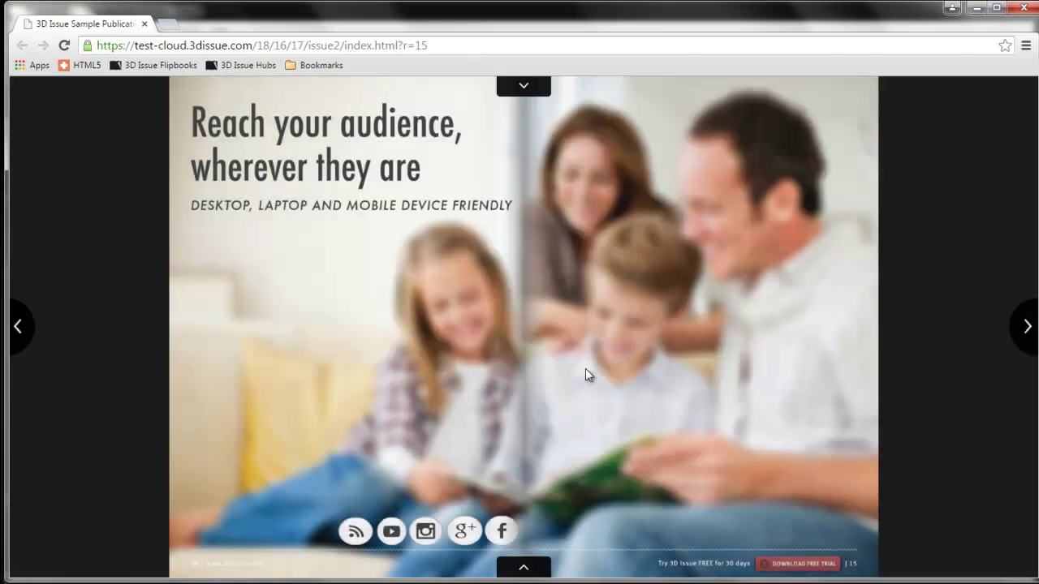
Open the Facebook post about the vast scope of digital communication from the Facebook button's feed.
click(503, 532)
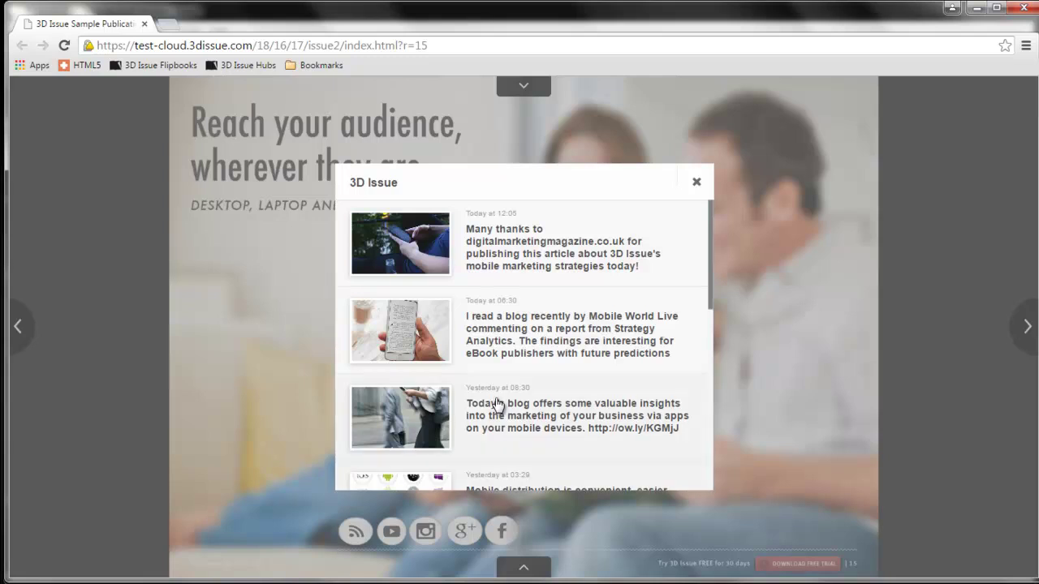
scroll(506, 354, down, 3)
scroll(507, 354, down, 10)
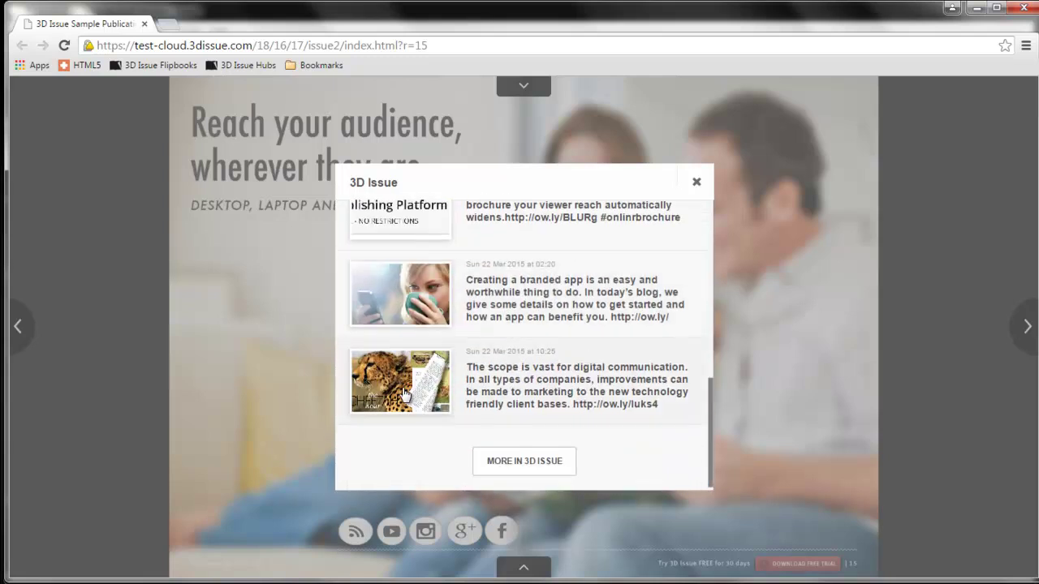
click(521, 379)
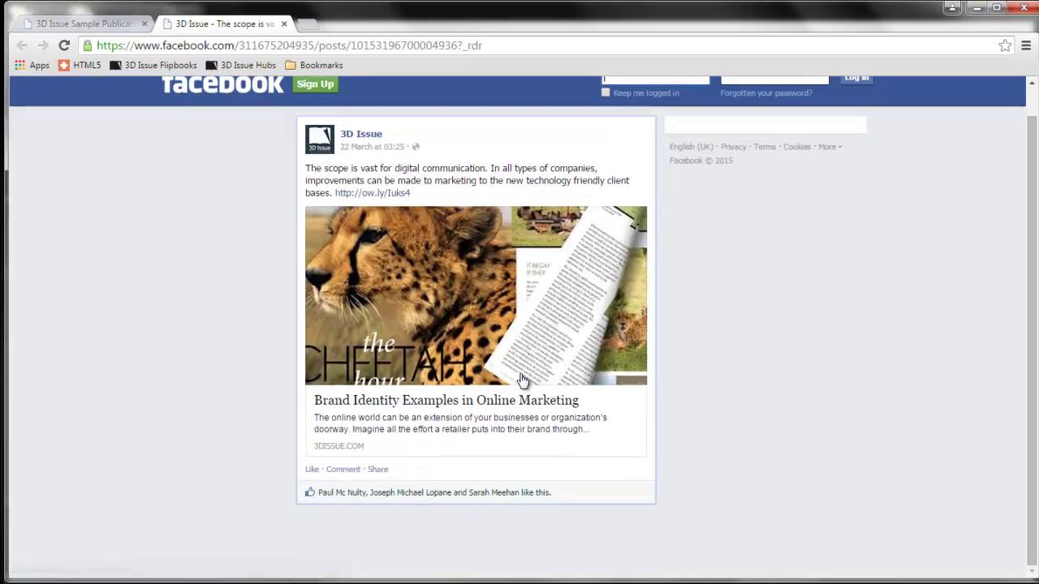